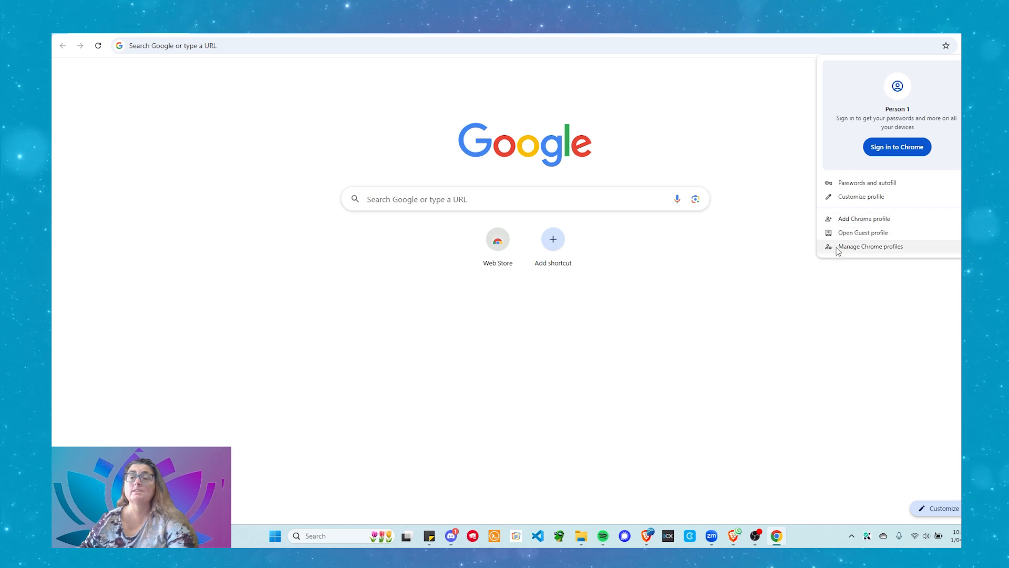
From Manage Chrome profiles, choose Add in the Who's using Chrome window to begin a new profile
left_click(864, 255)
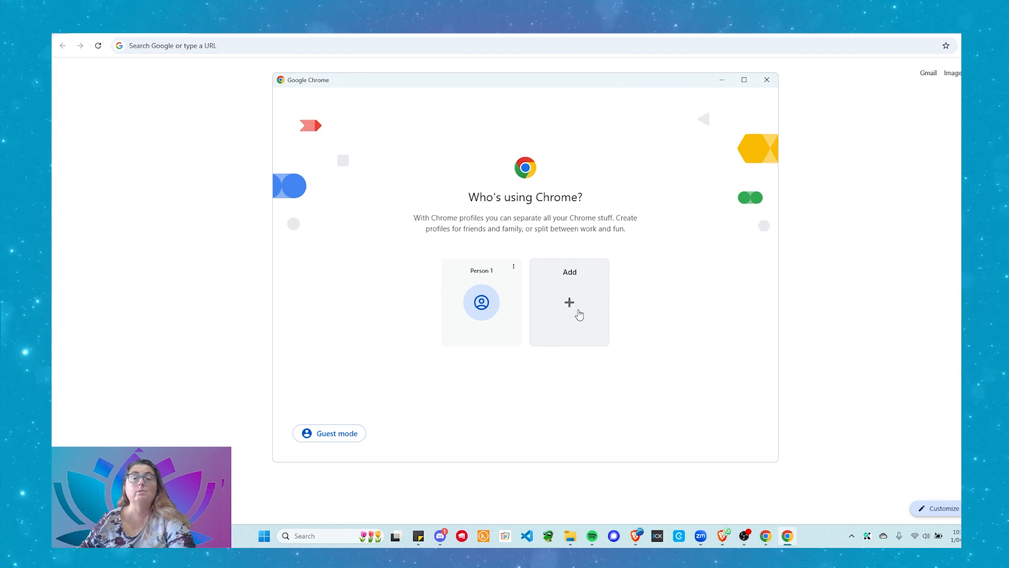
left_click(571, 304)
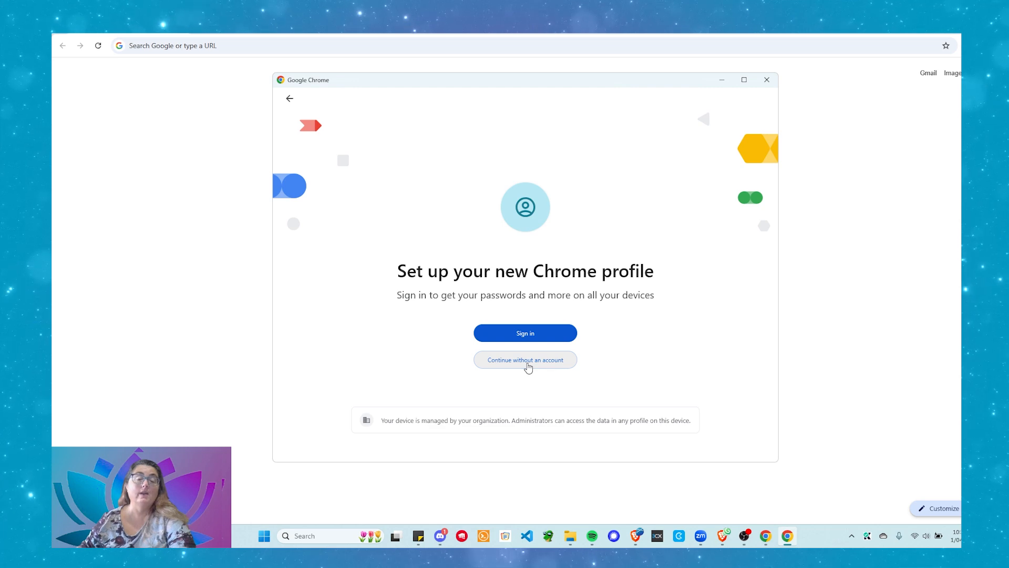
Continue without an account and enter 'Rise And Shine: Daily Dose' as the profile name
left_click(528, 368)
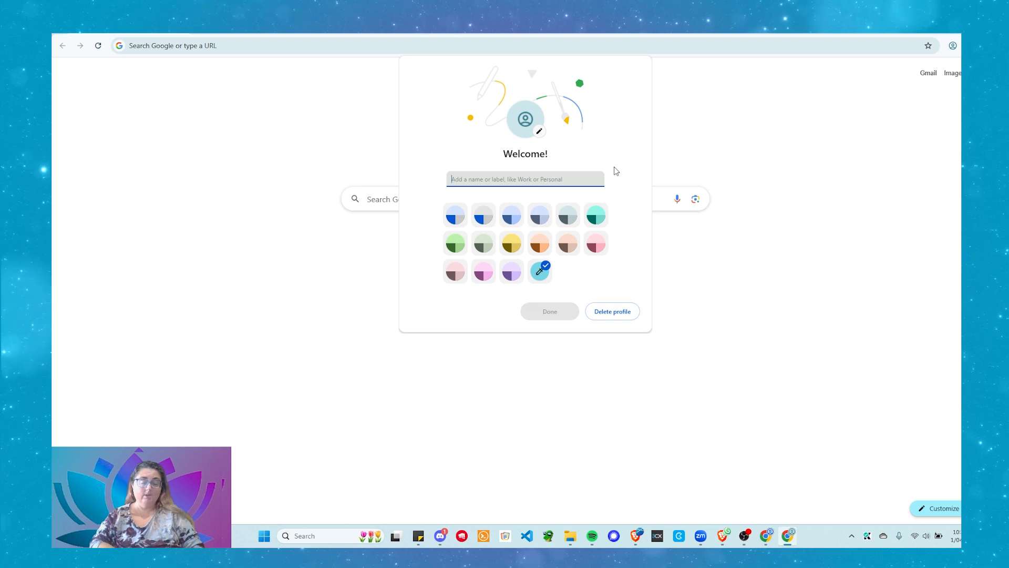
type("Ris")
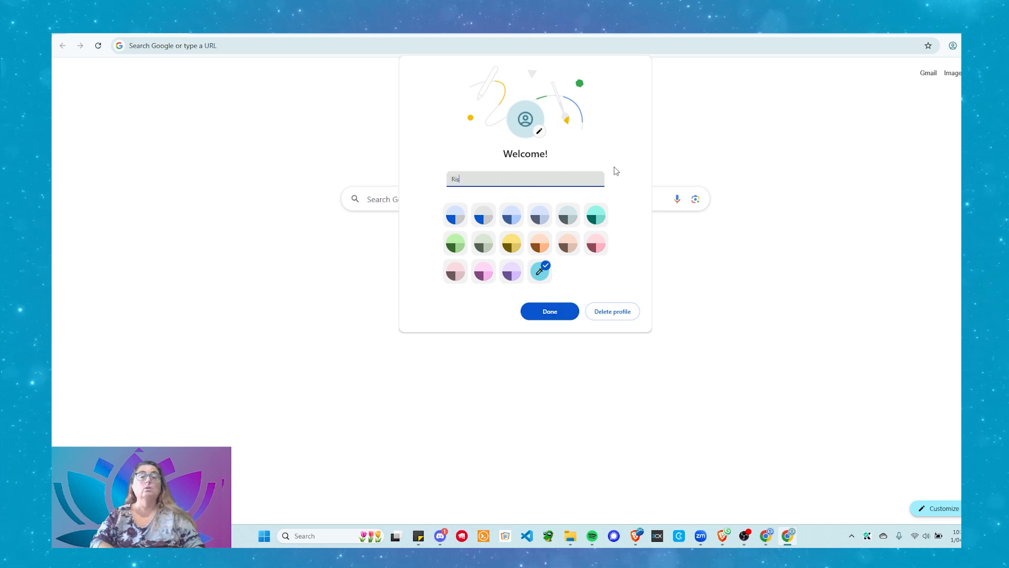
type("e And Shin")
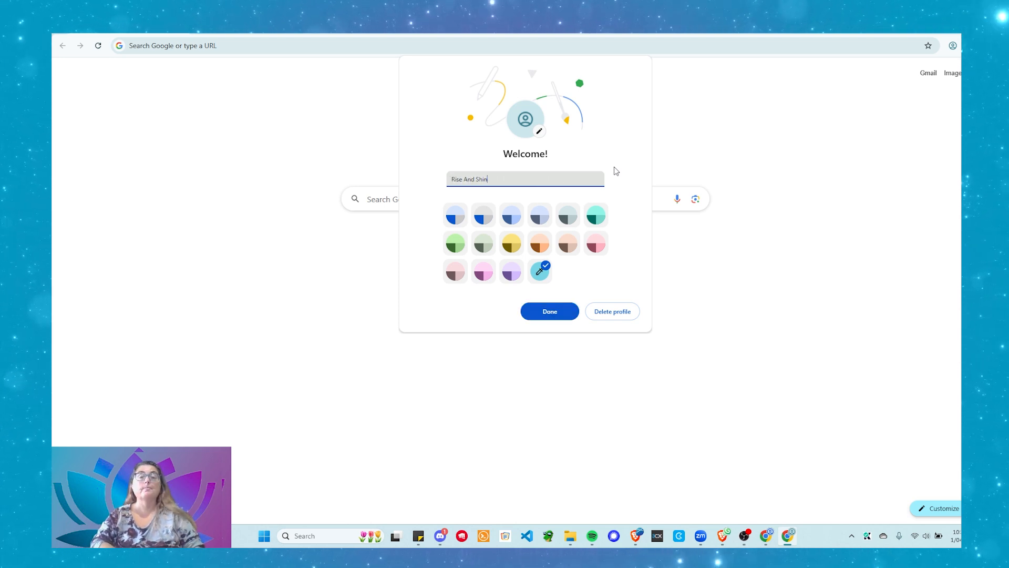
type("e: Daily Dose of Business Tech Inspo")
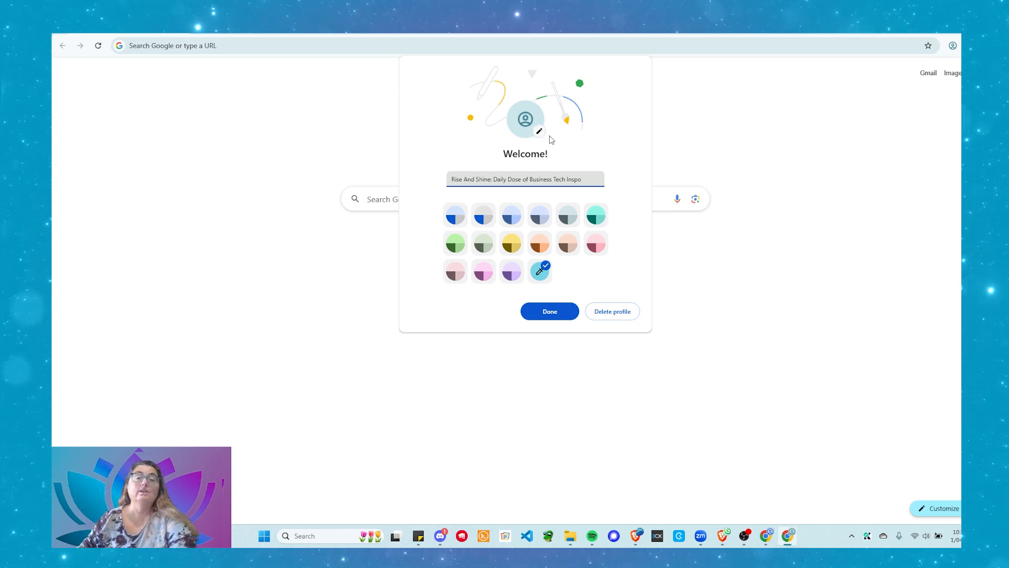
Browse the avatar grid, pick the corgi avatar and confirm it with Done
left_click(541, 134)
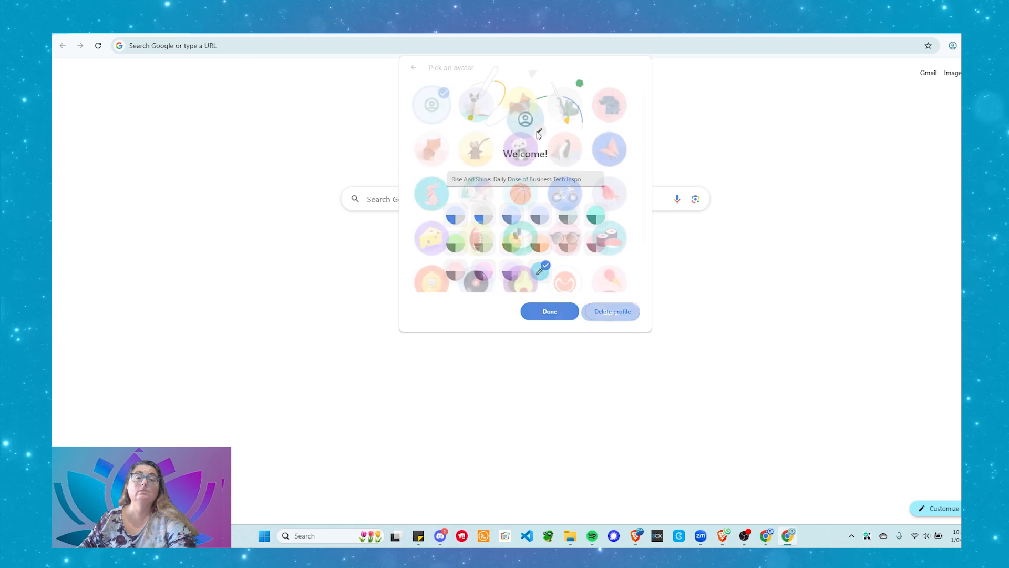
scroll(507, 128, "down", 2)
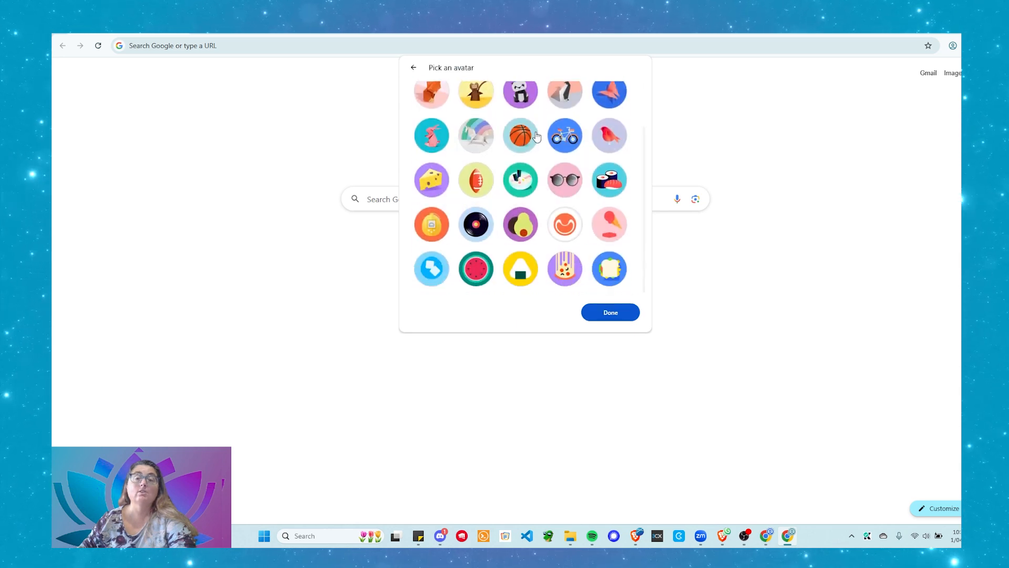
scroll(537, 149, "up", 2)
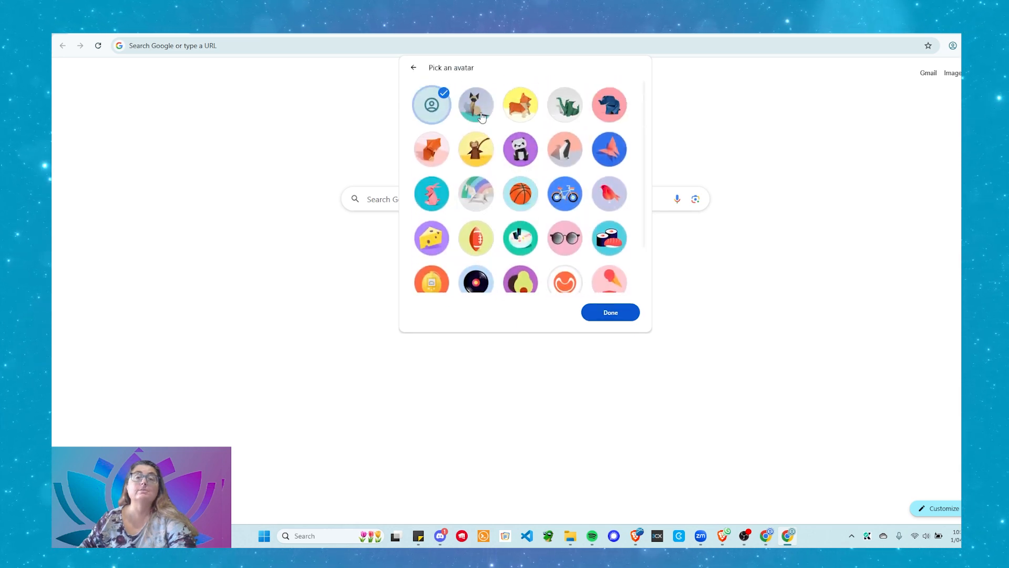
scroll(572, 124, "down", 1)
scroll(572, 126, "up", 2)
scroll(574, 136, "down", 2)
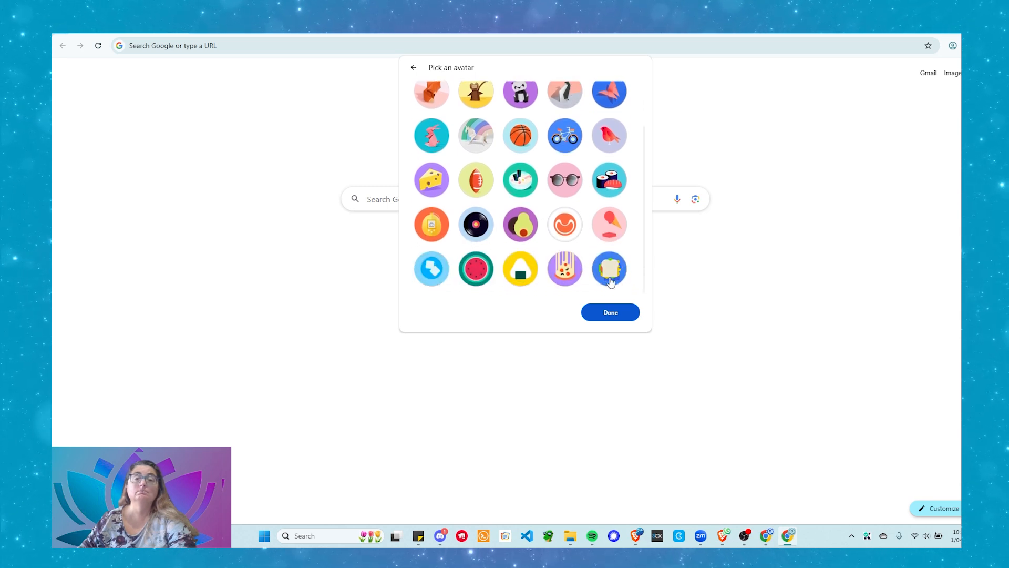
scroll(607, 261, "up", 2)
left_click(520, 105)
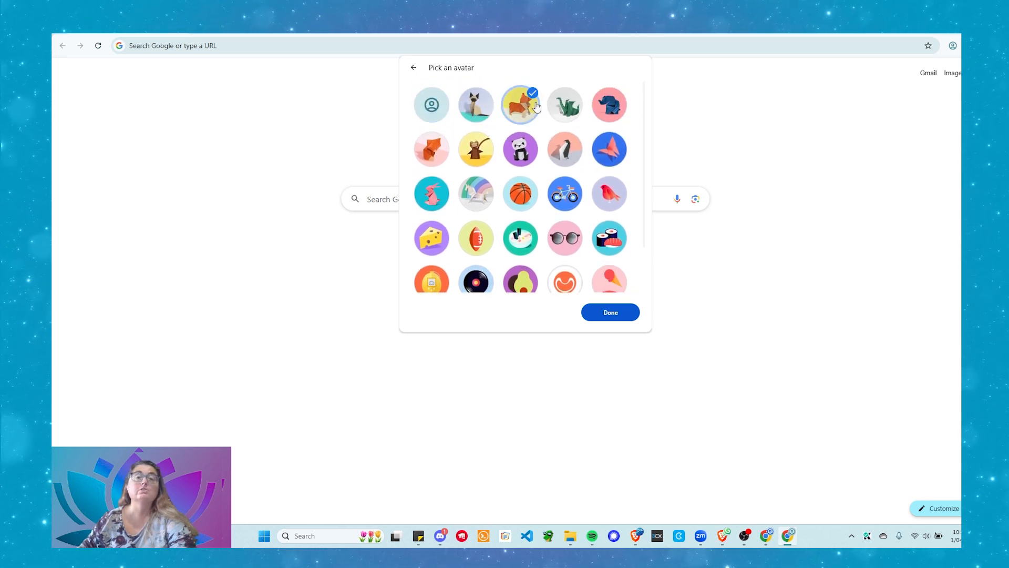
left_click(626, 313)
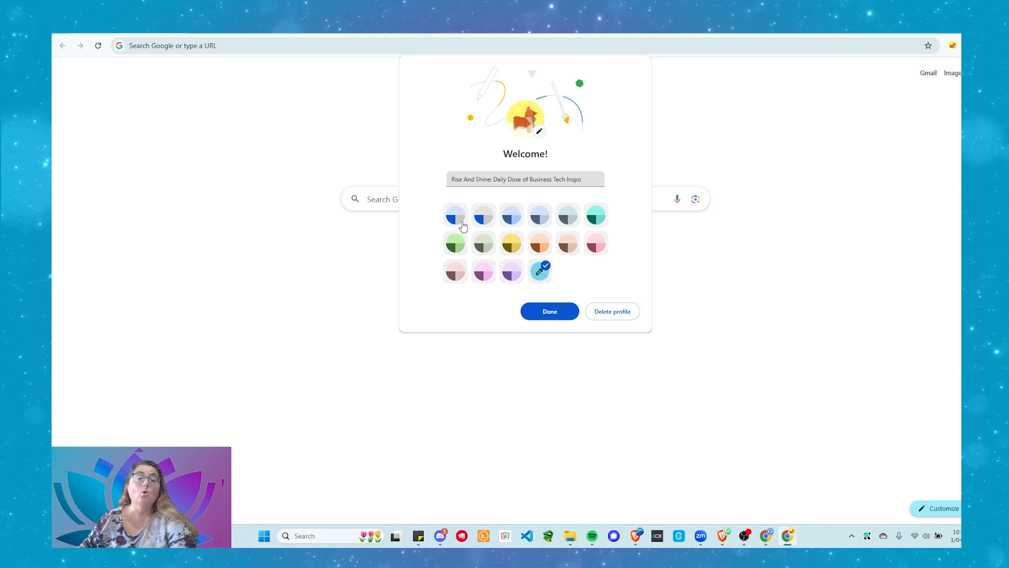
Try out the purple, pink, teal, blue-grey, blue and green preset theme colours
left_click(510, 272)
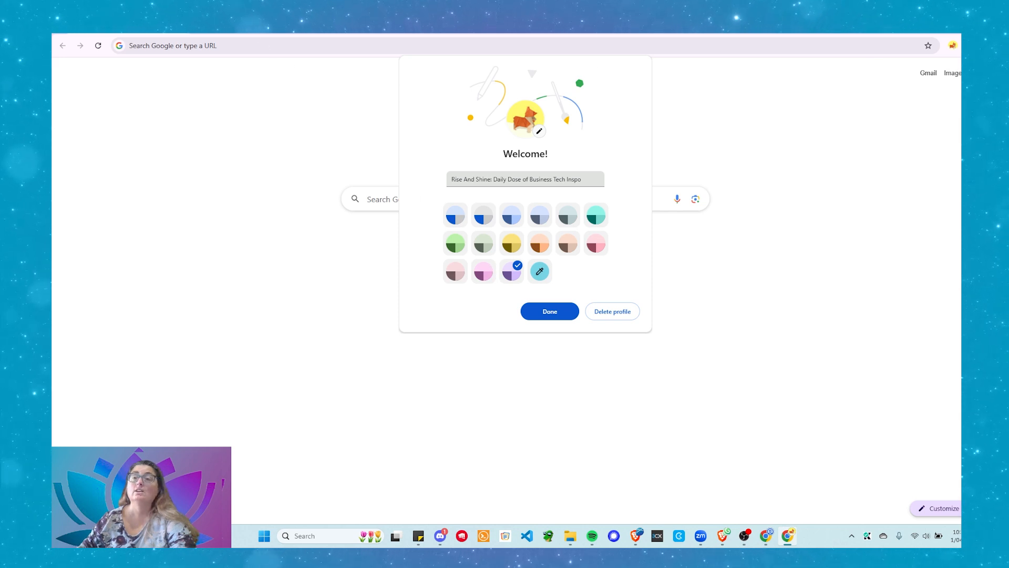
left_click(483, 272)
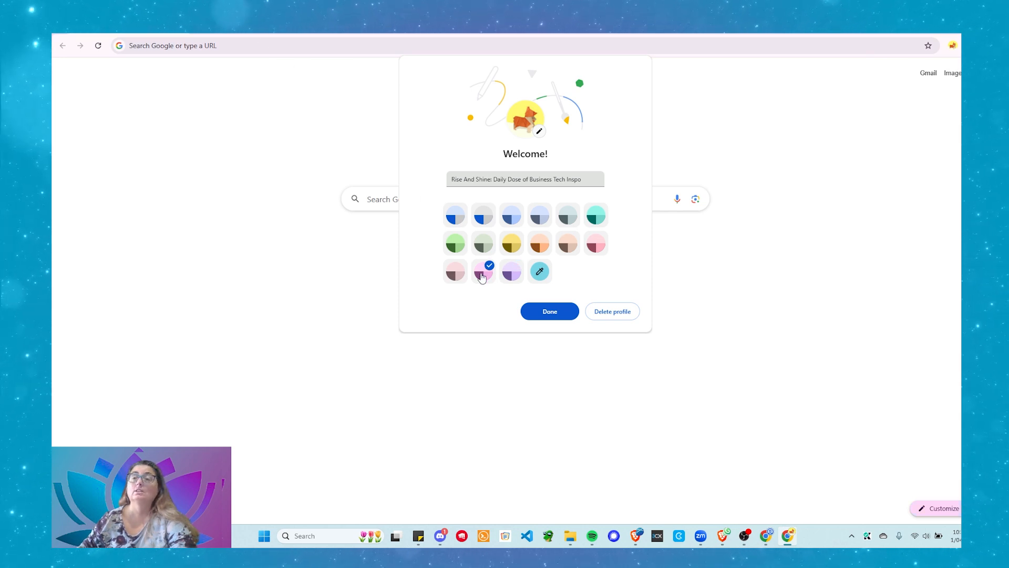
left_click(595, 226)
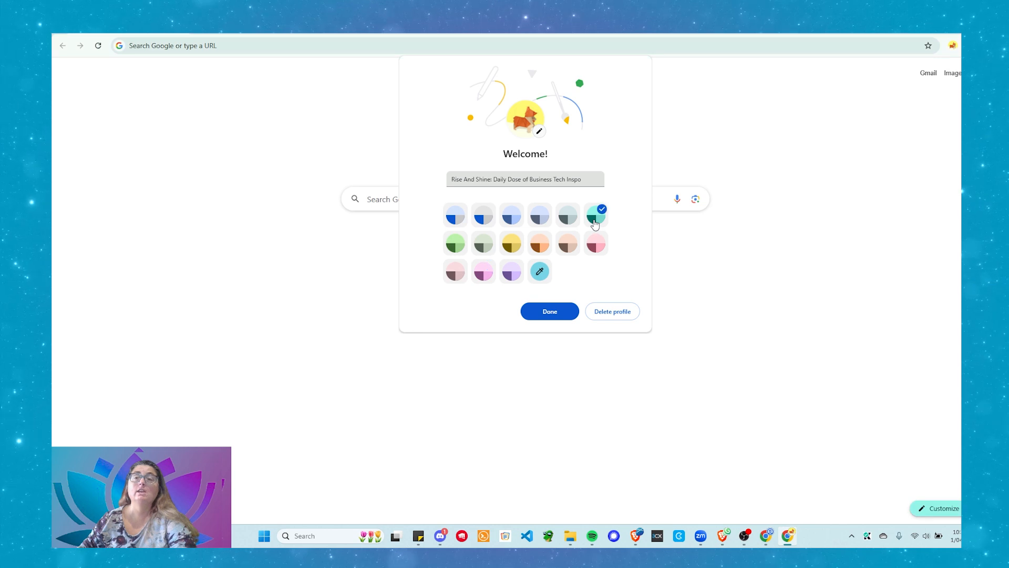
left_click(545, 221)
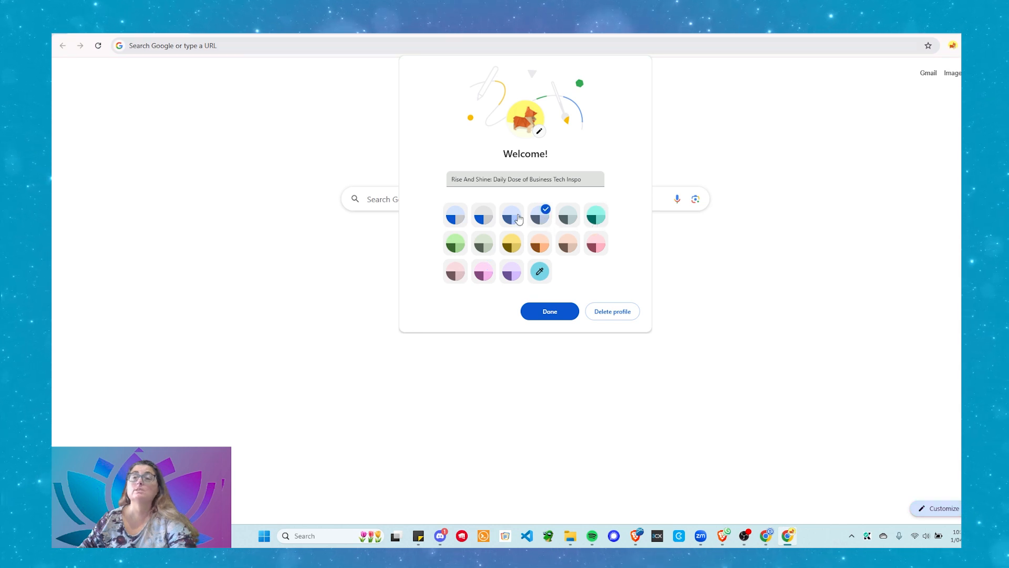
left_click(490, 217)
left_click(461, 218)
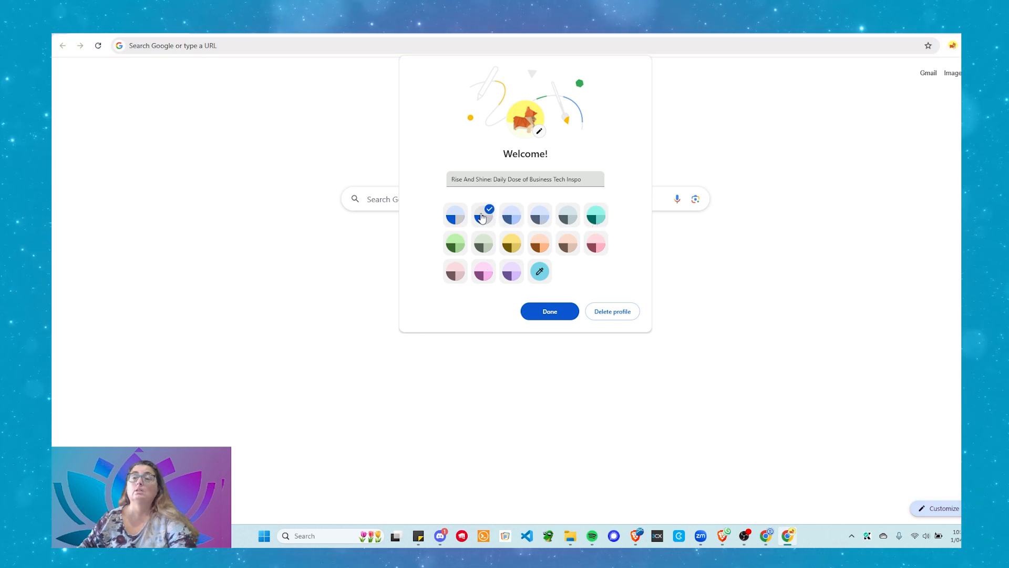
left_click(456, 244)
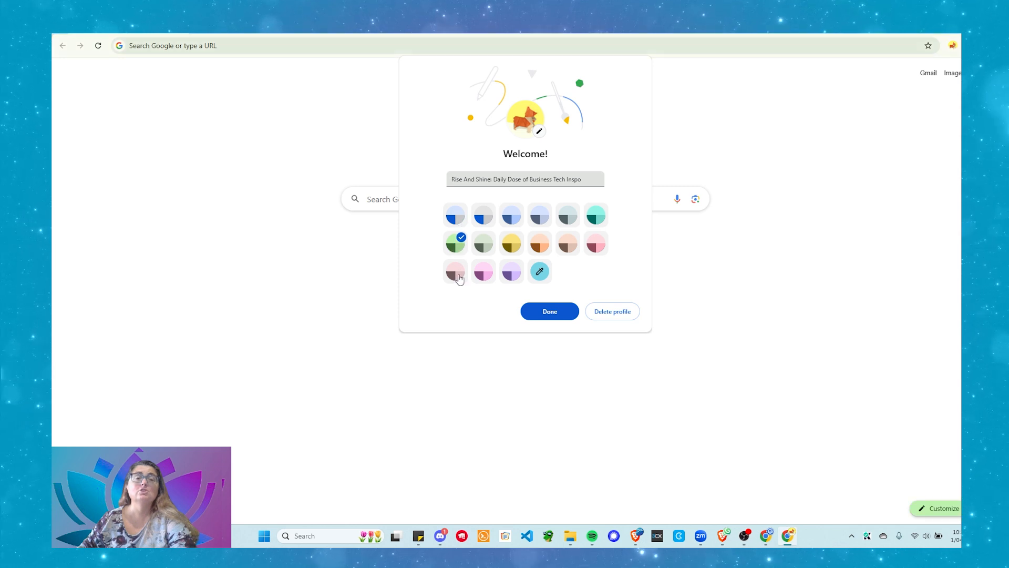
Experiment with a custom colour and magenta, then settle on the purple theme colour
left_click(539, 271)
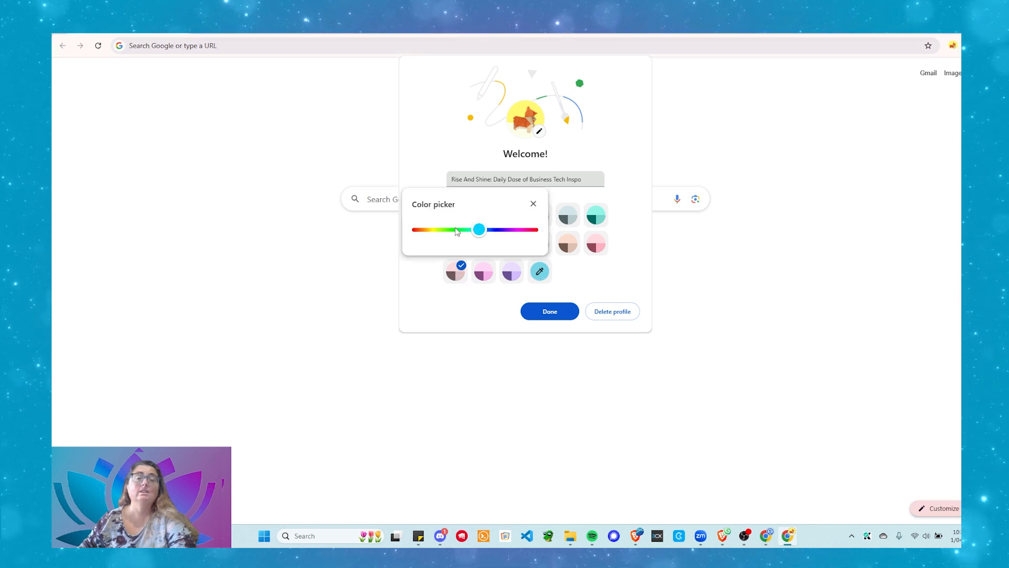
mouse_move(480, 232)
left_mouse_down()
mouse_move(462, 229)
mouse_move(536, 234)
mouse_move(476, 231)
left_mouse_up()
left_click(533, 203)
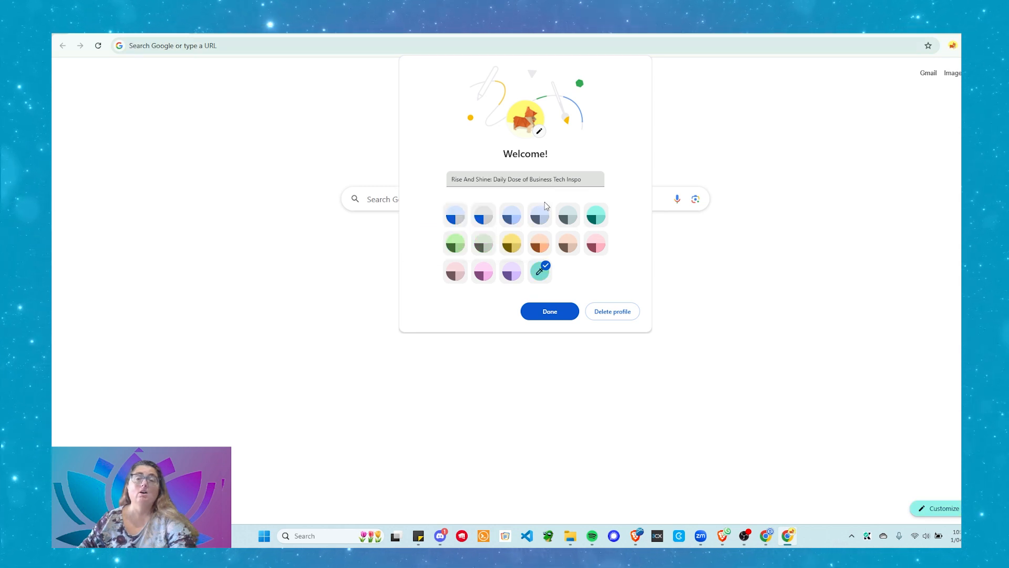
left_click(483, 272)
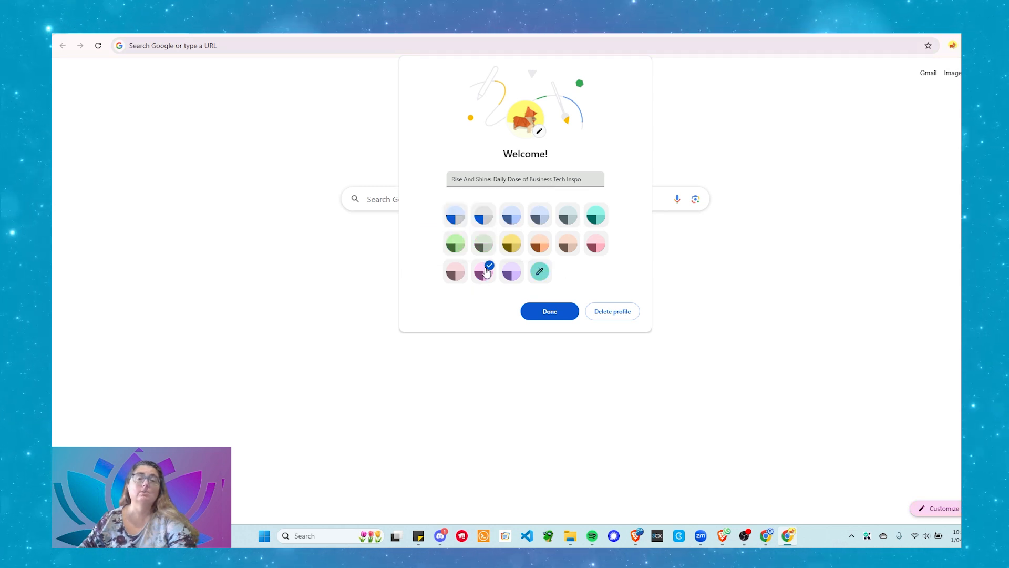
left_click(511, 271)
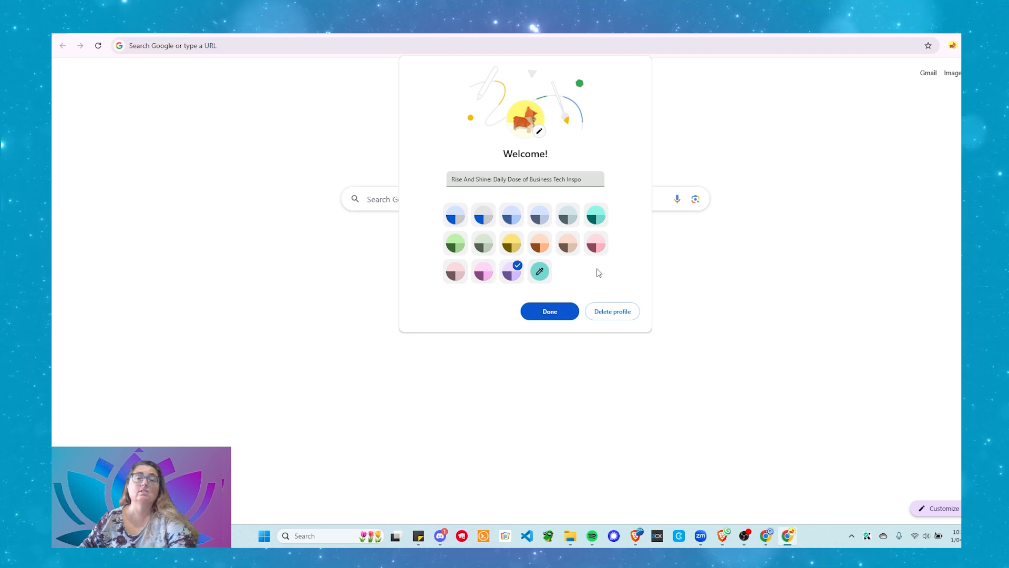
Finish the new profile's setup and open a Person 1 window from its profile menu
left_click(566, 313)
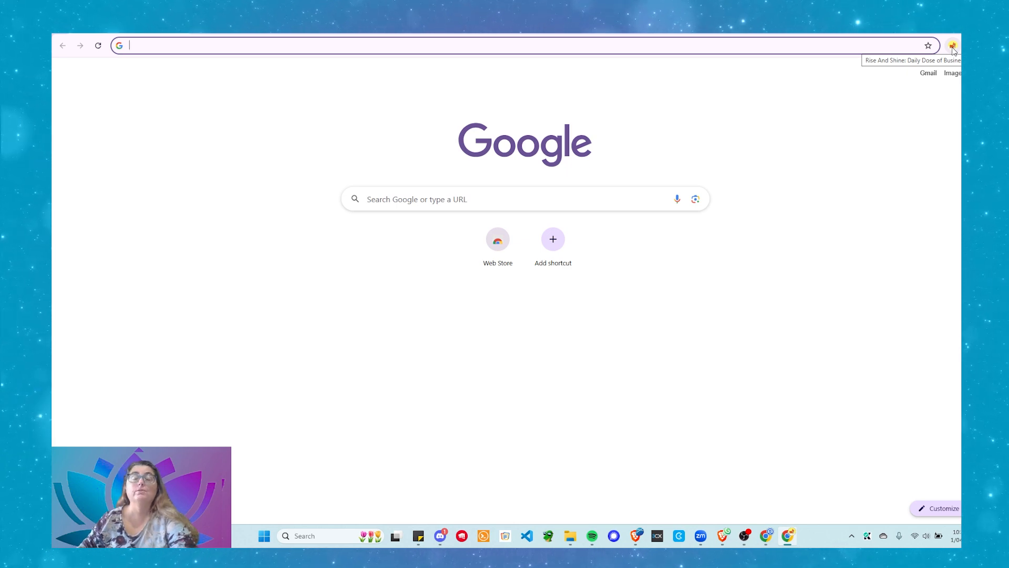
left_click(952, 46)
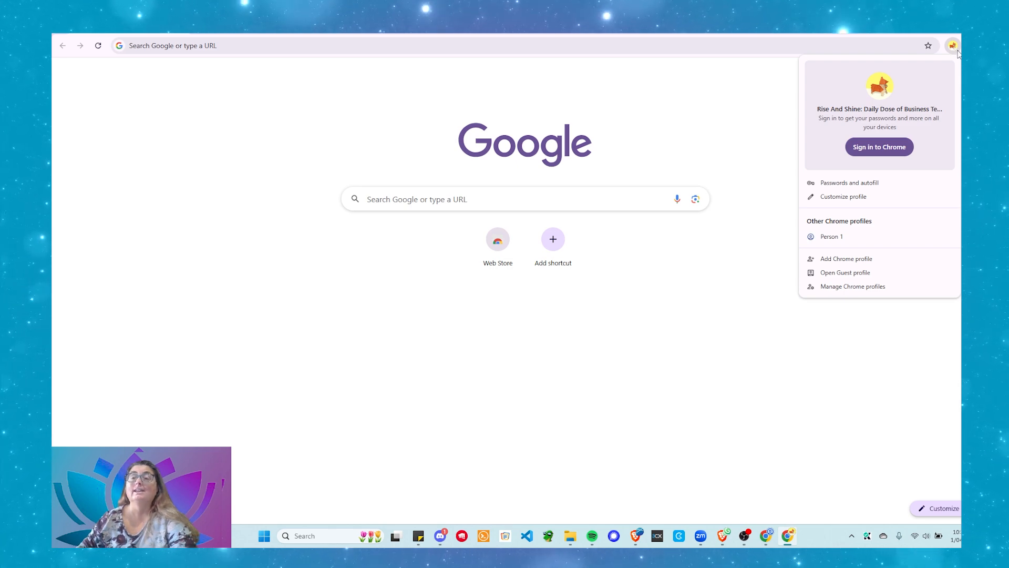
left_click(823, 238)
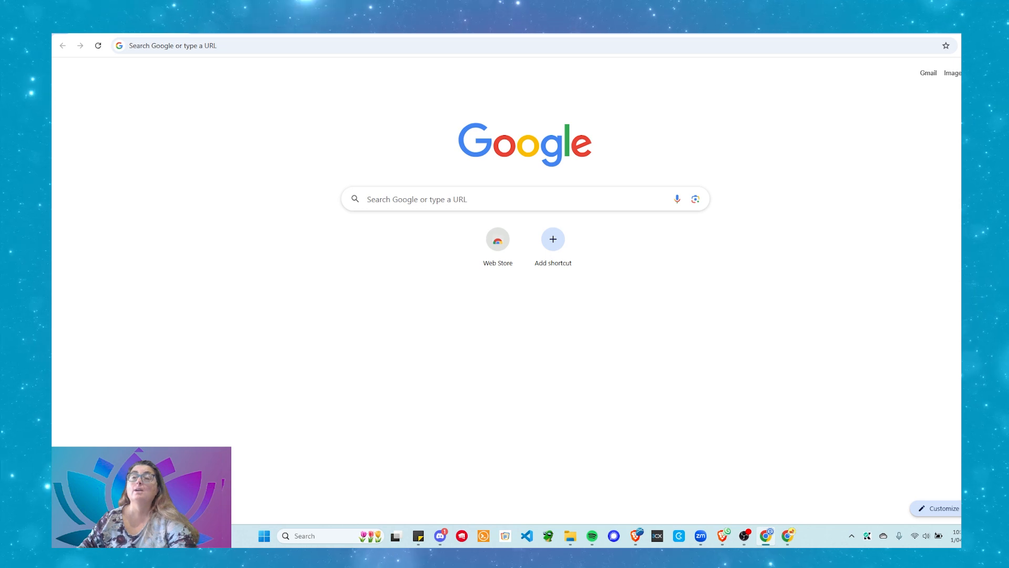
Open a window for the purple-themed profile and dismiss the Enhanced ad privacy notice
left_click(971, 46)
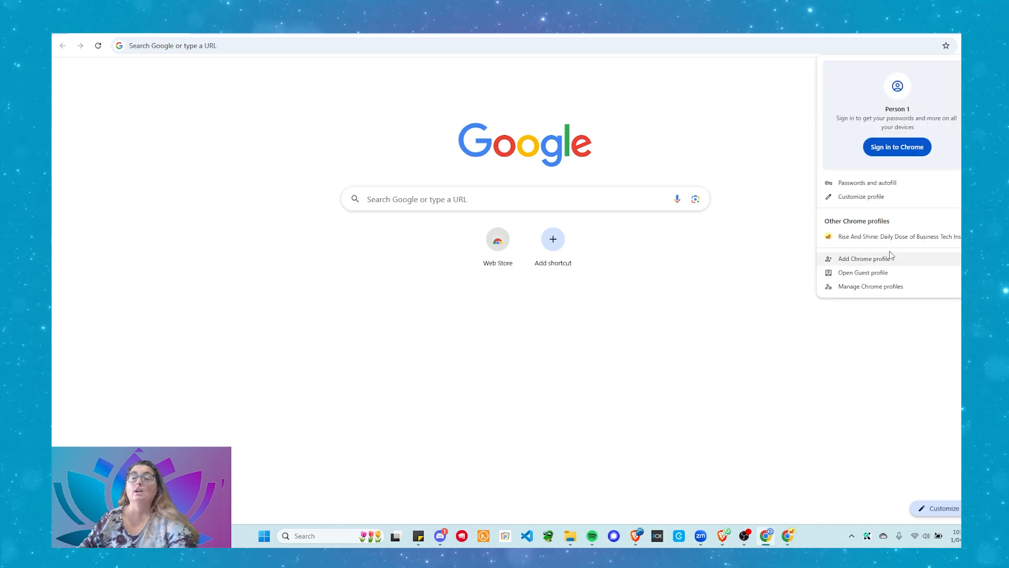
left_click(868, 239)
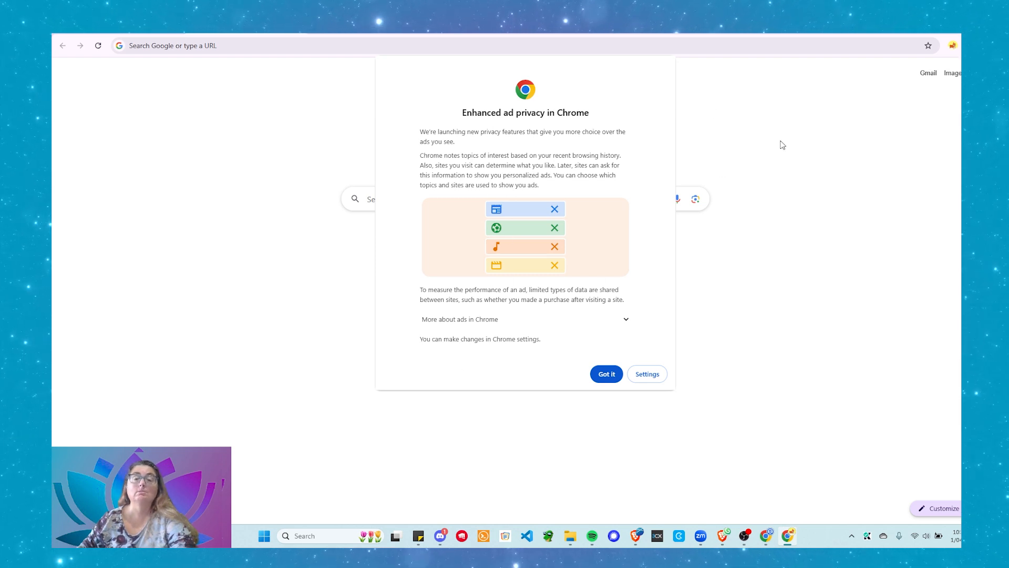
left_click(606, 374)
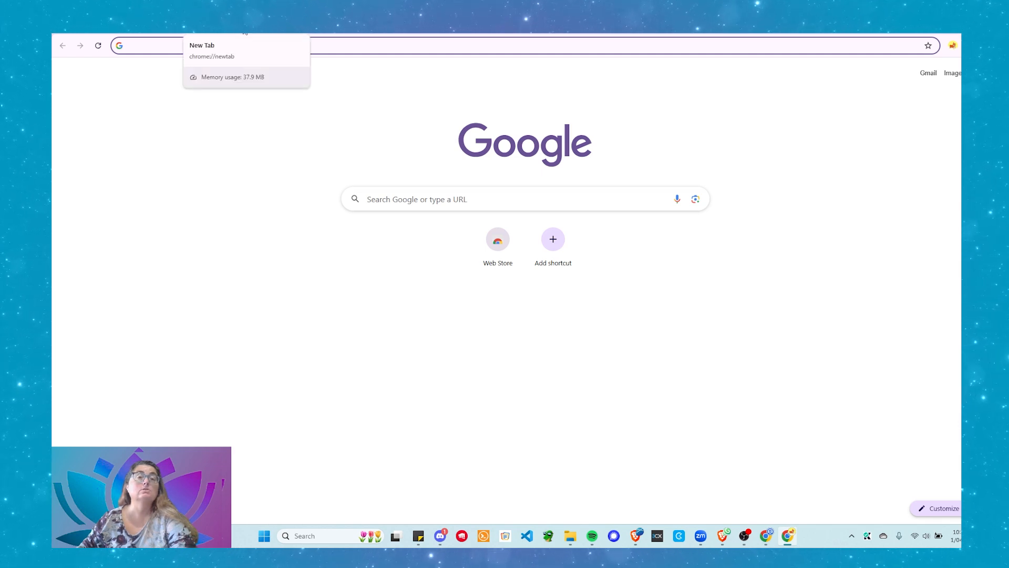
Detach the new tab into its own maximized window, then switch back to Person 1
left_click_drag(245, 32, 330, 131)
left_click(682, 129)
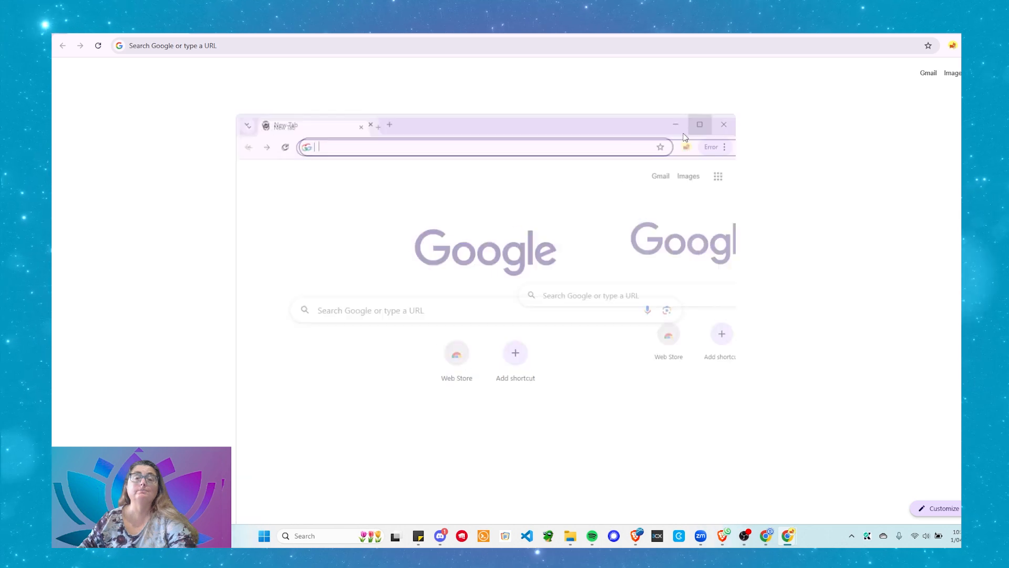
left_click(953, 45)
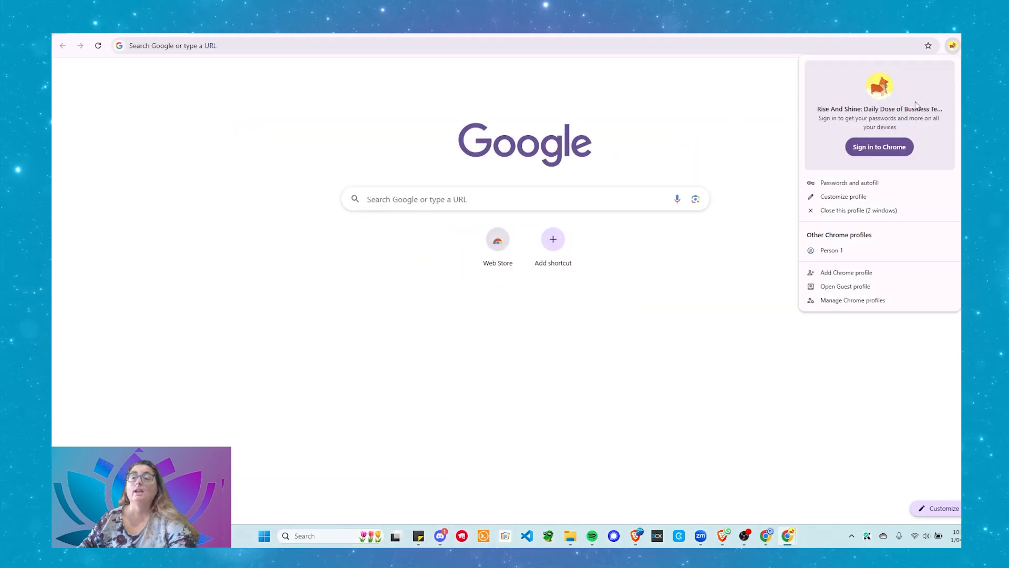
left_click(817, 250)
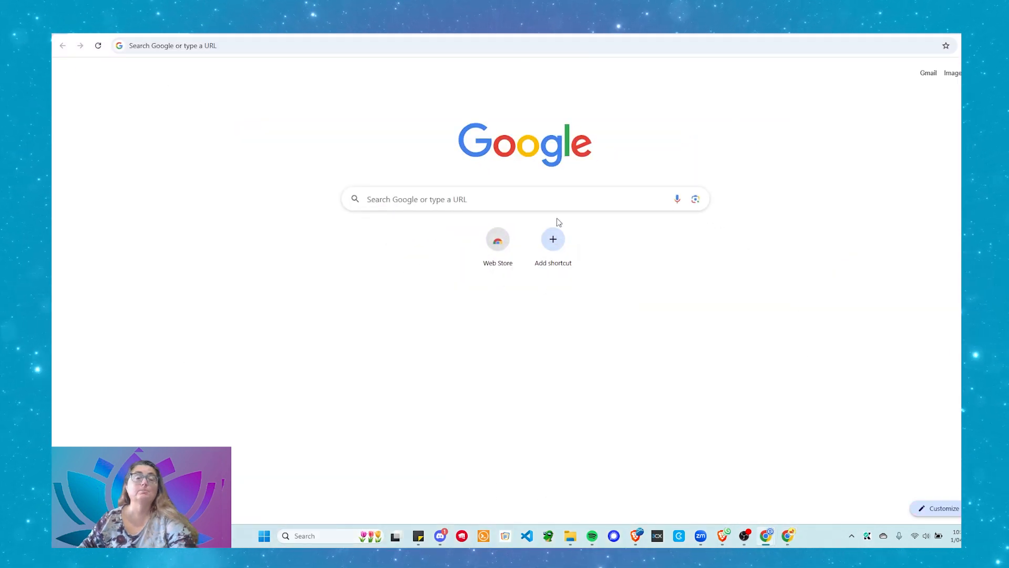
Snap the Person 1 window to the right half and the purple-profile window to the left
left_click_drag(304, 31, 457, 50)
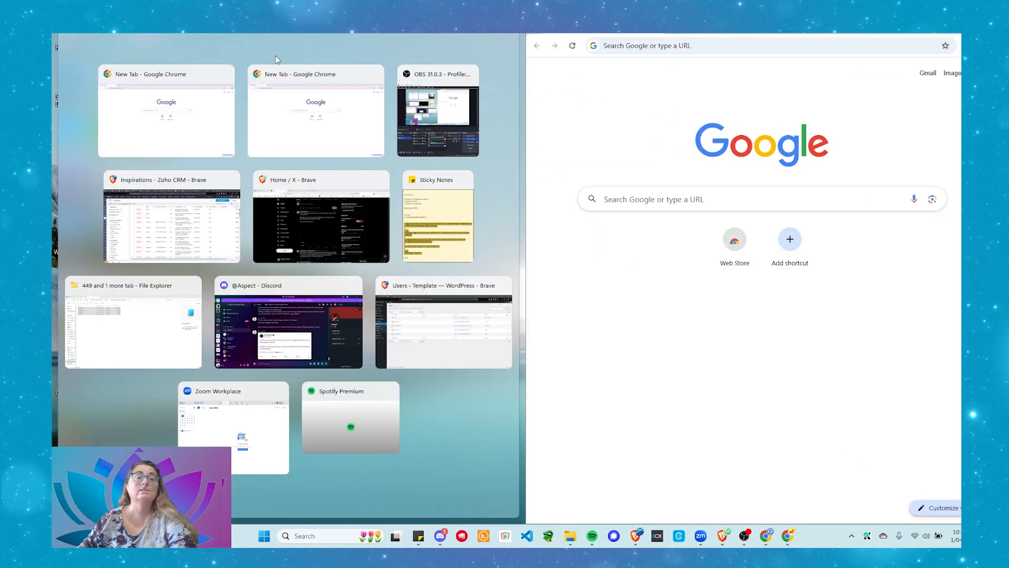
left_click(191, 119)
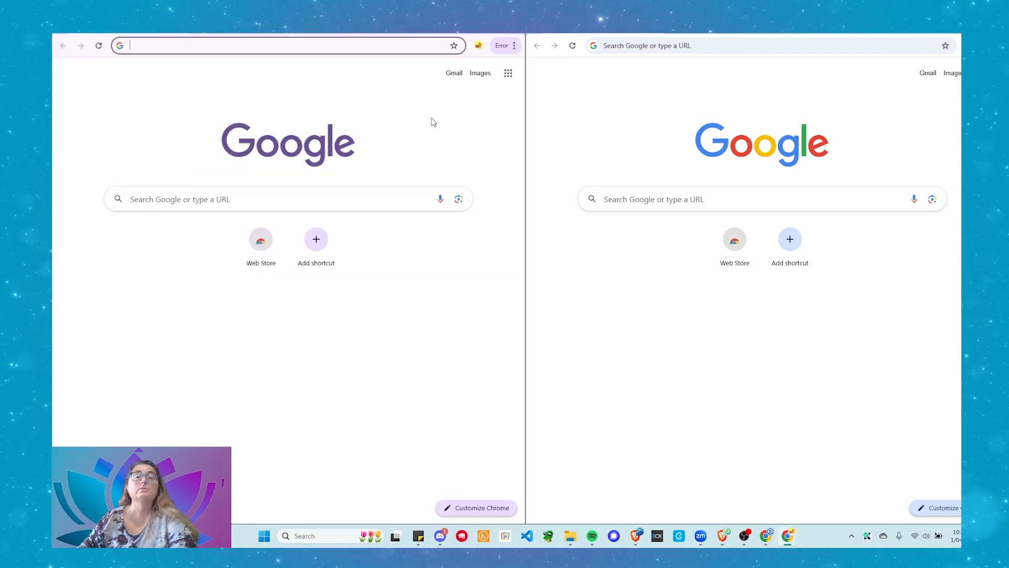
In the left window, go to demo.askcharlyleetham, which gives a site-can't-be-reached error
left_click(258, 47)
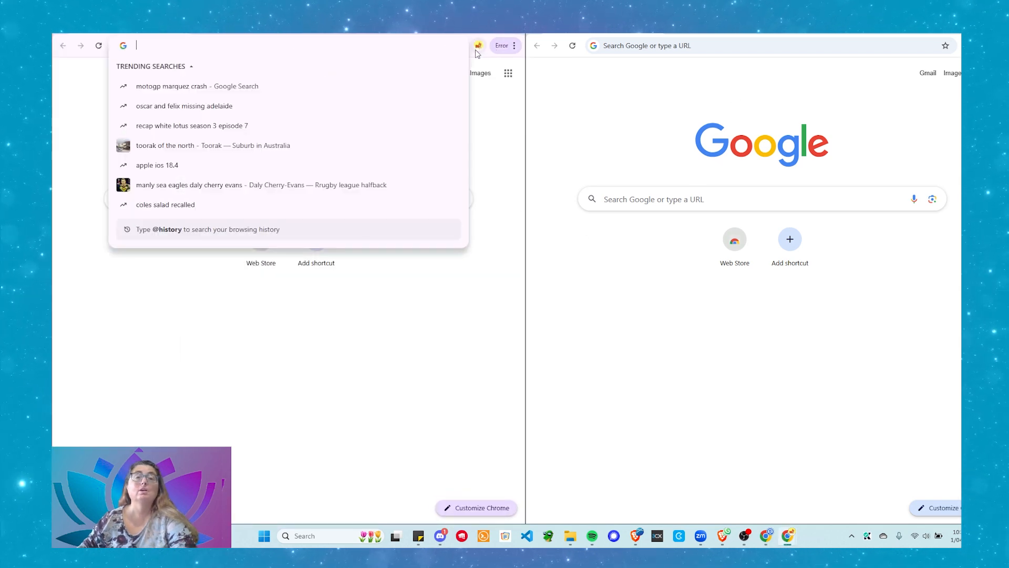
left_click(464, 433)
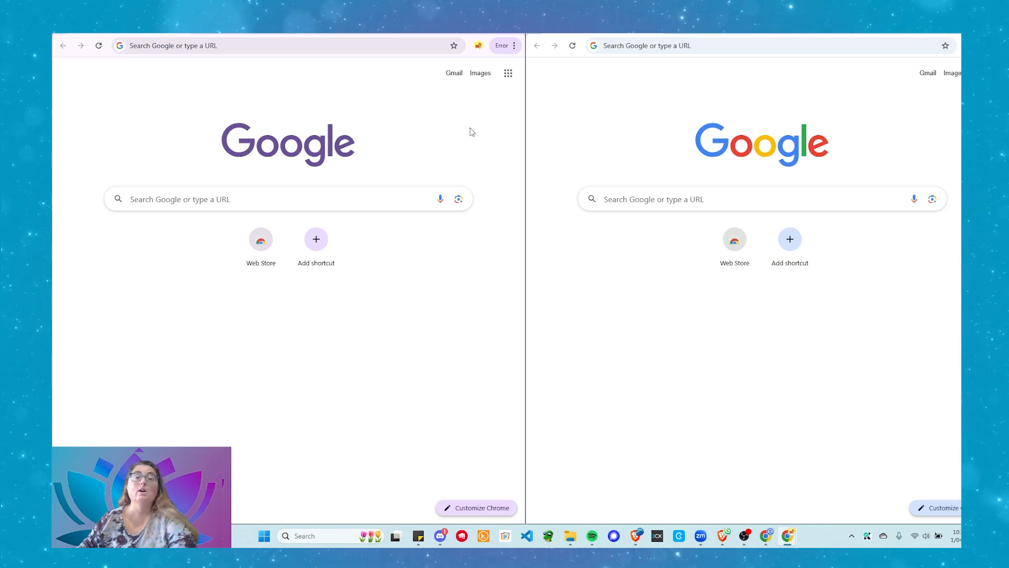
left_click(213, 47)
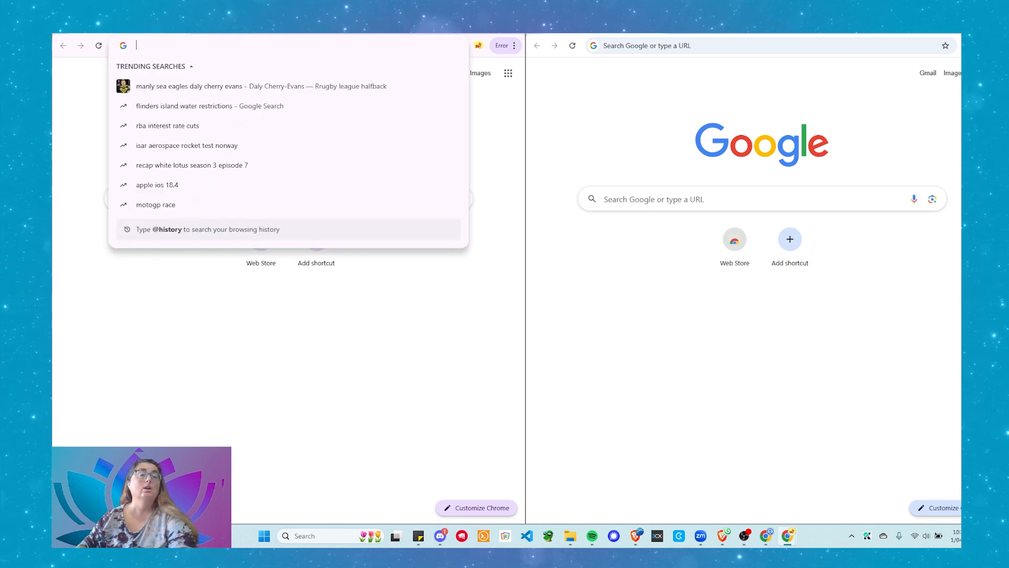
type("demo")
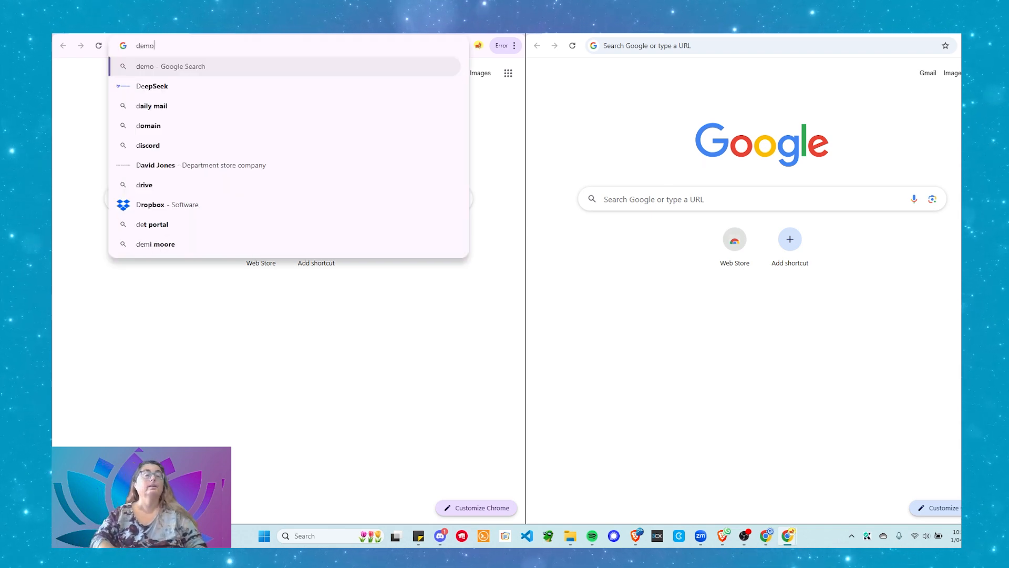
type(".askch")
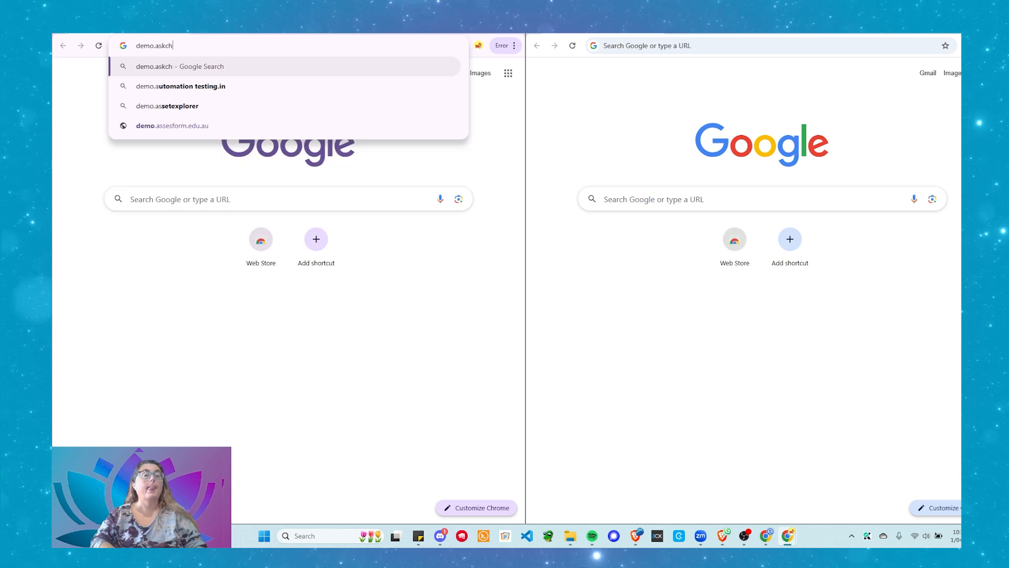
type("arlyleetham.com")
key("Return")
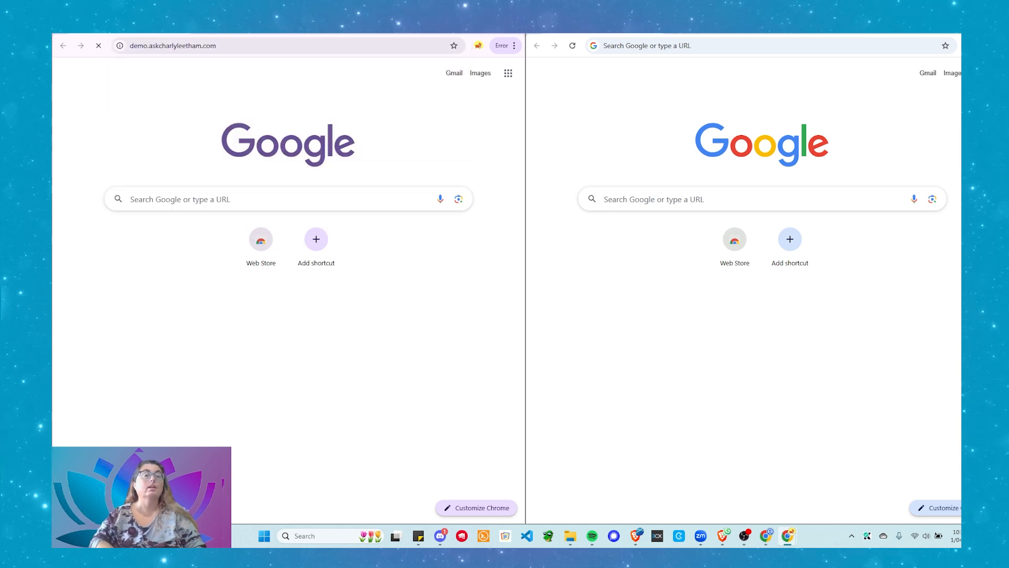
left_click(263, 47)
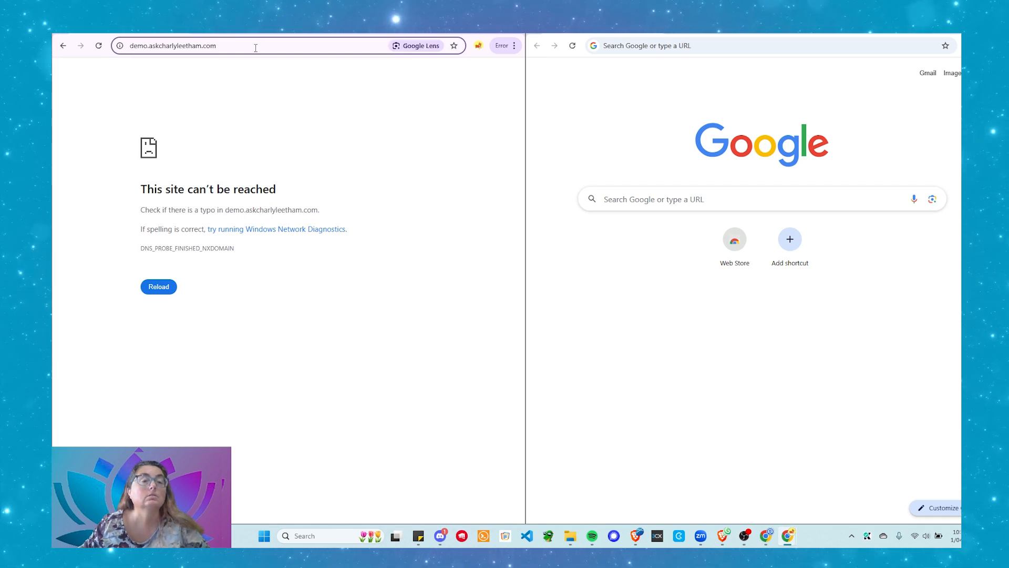
type("https://")
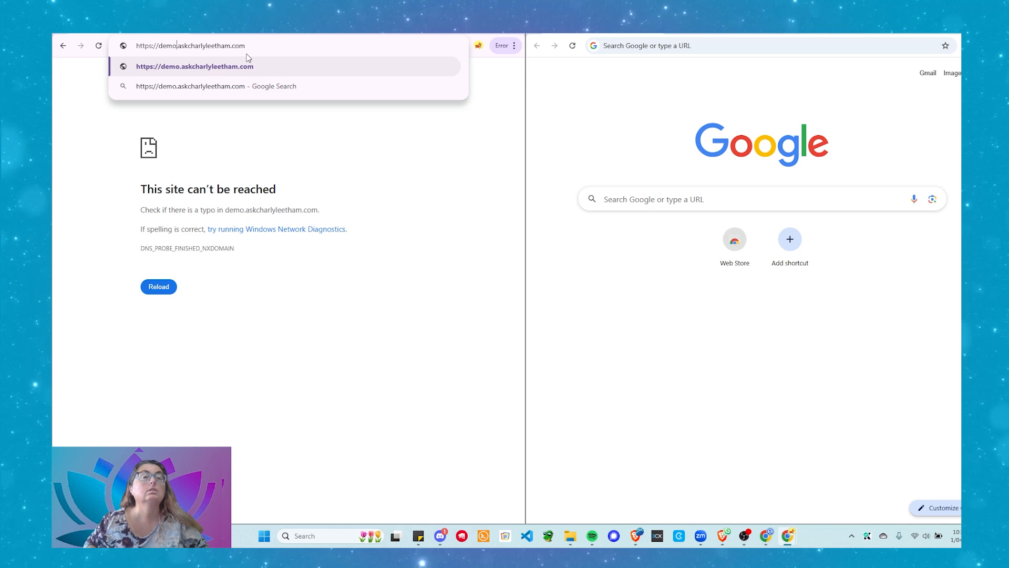
key("Delete")
key("Delete")
key("Delete")
key("Delete")
key("Delete")
key("Delete")
key("Delete")
key("Delete")
key("Delete")
key("Delete")
key("Delete")
key("Delete")
key("Delete")
key("Delete")
key("Delete")
key("Delete")
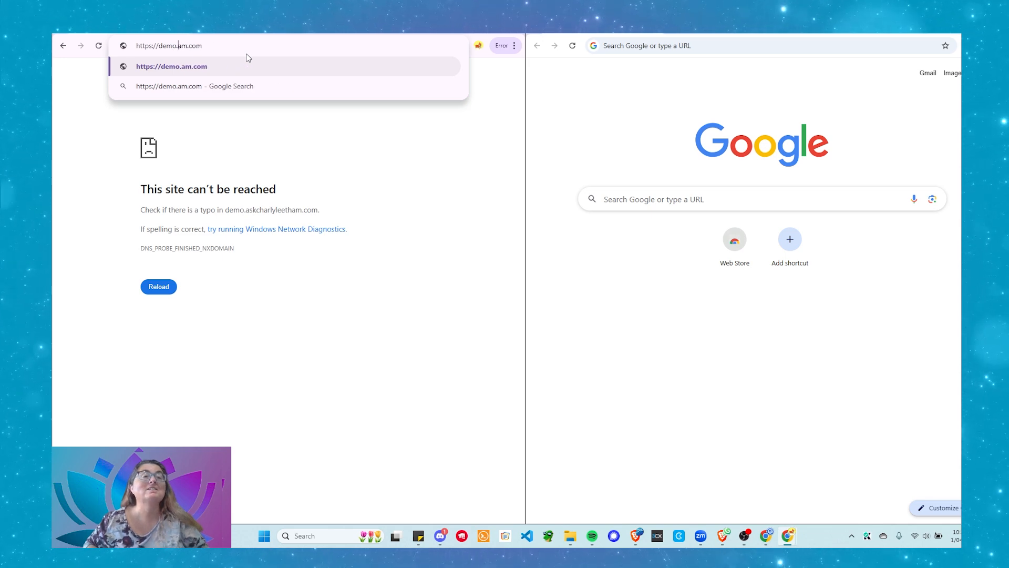
type("geekgod")
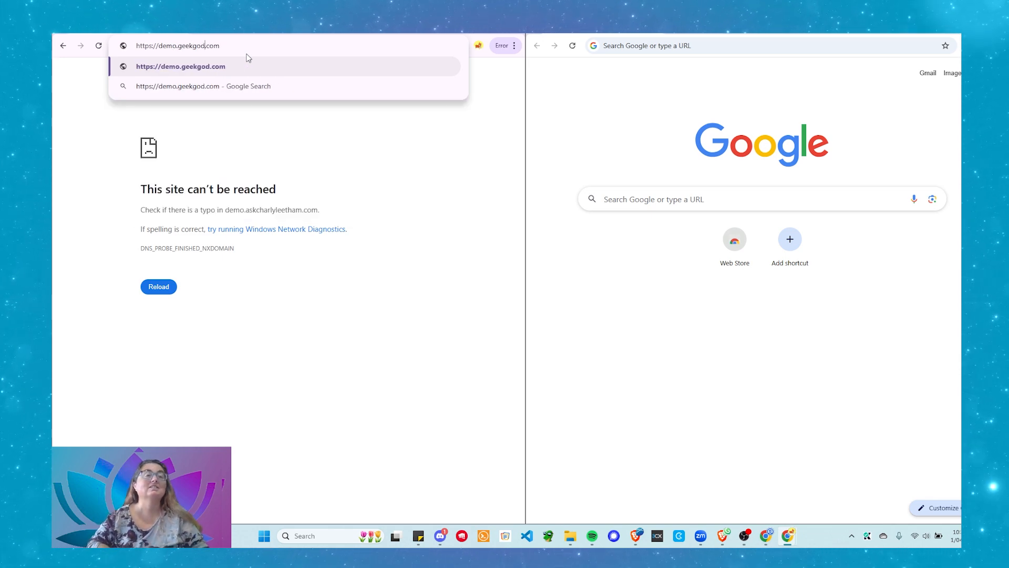
type("desswebhosting")
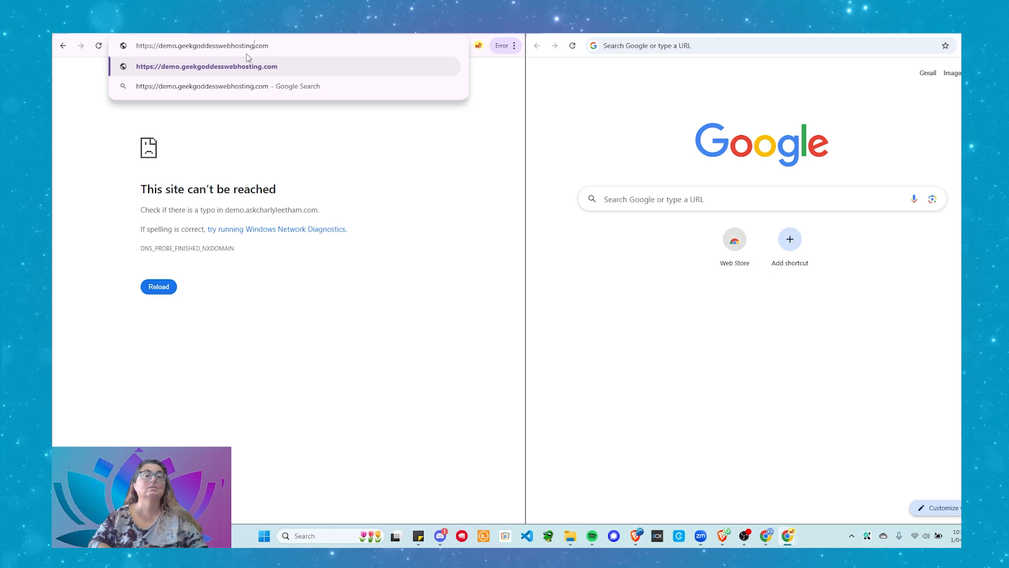
type("pro")
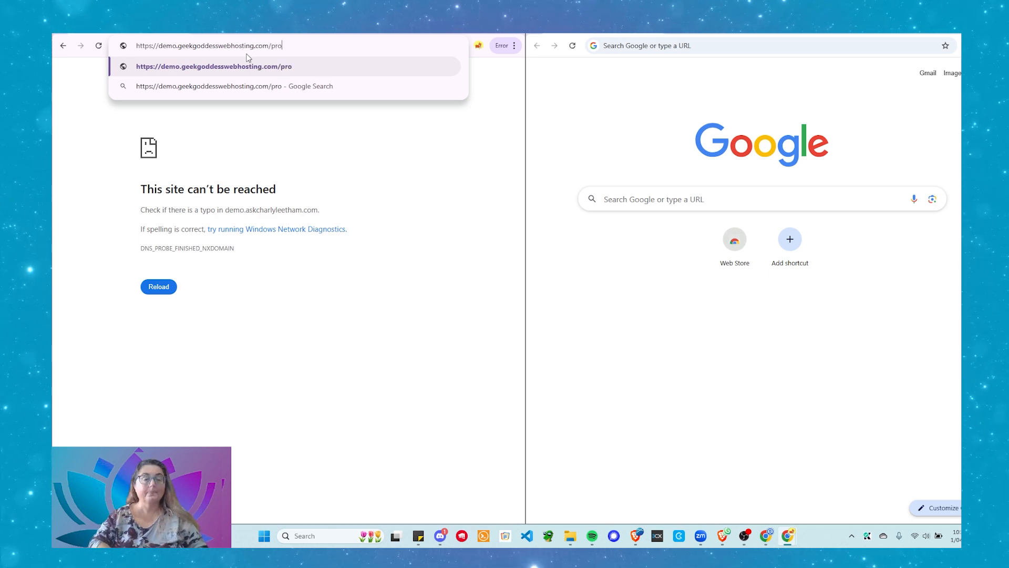
type("d/wp-adm")
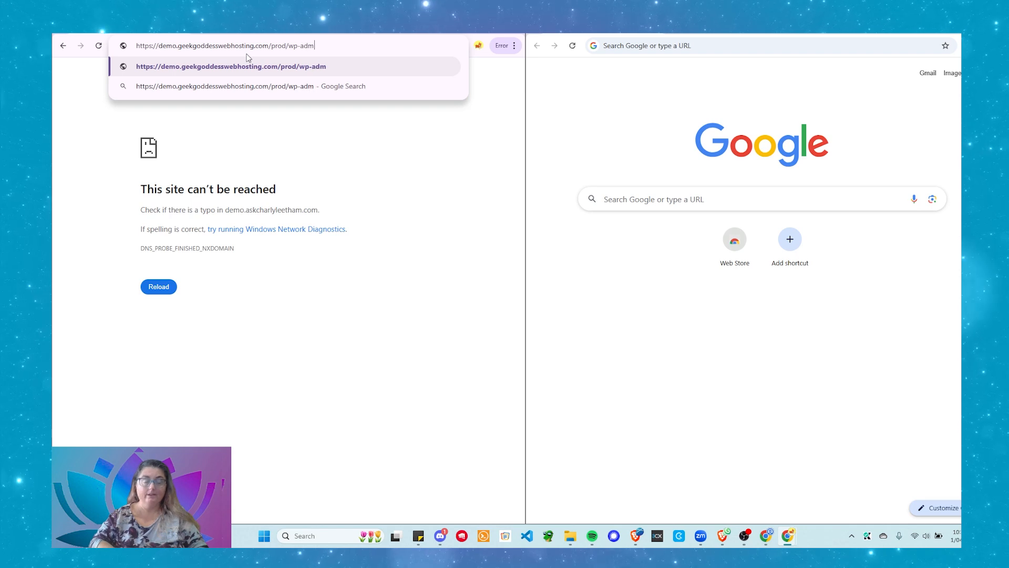
type("in")
key("Return")
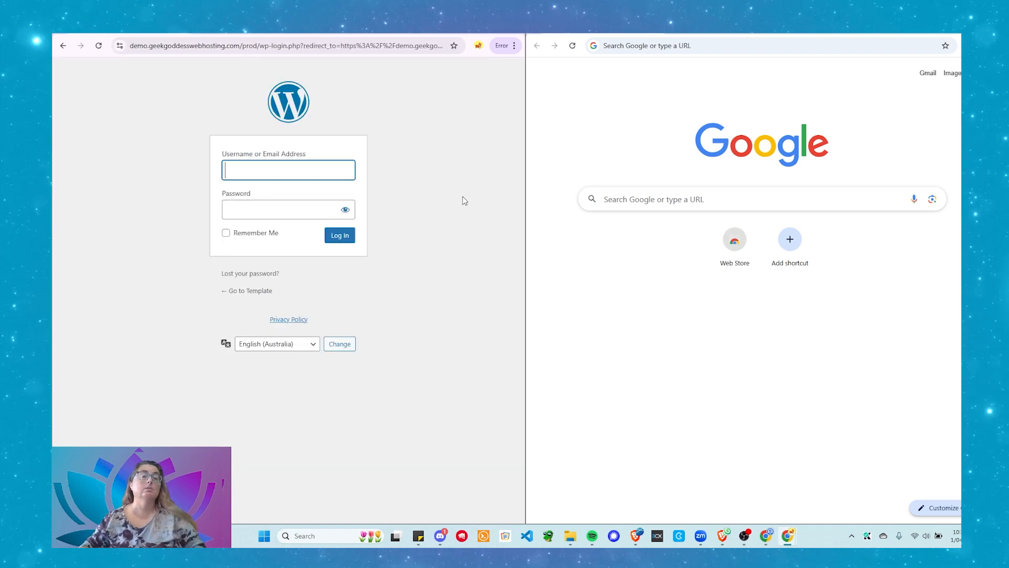
type("admin")
key("Tab")
type("••")
key("BackSpace")
key("BackSpace")
type("••••••••••••••••")
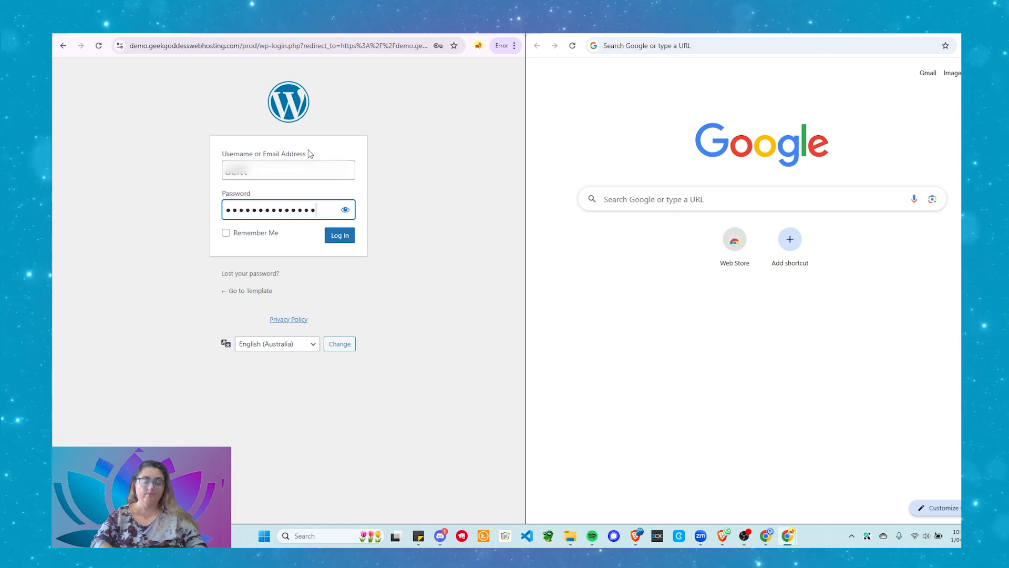
key("Return")
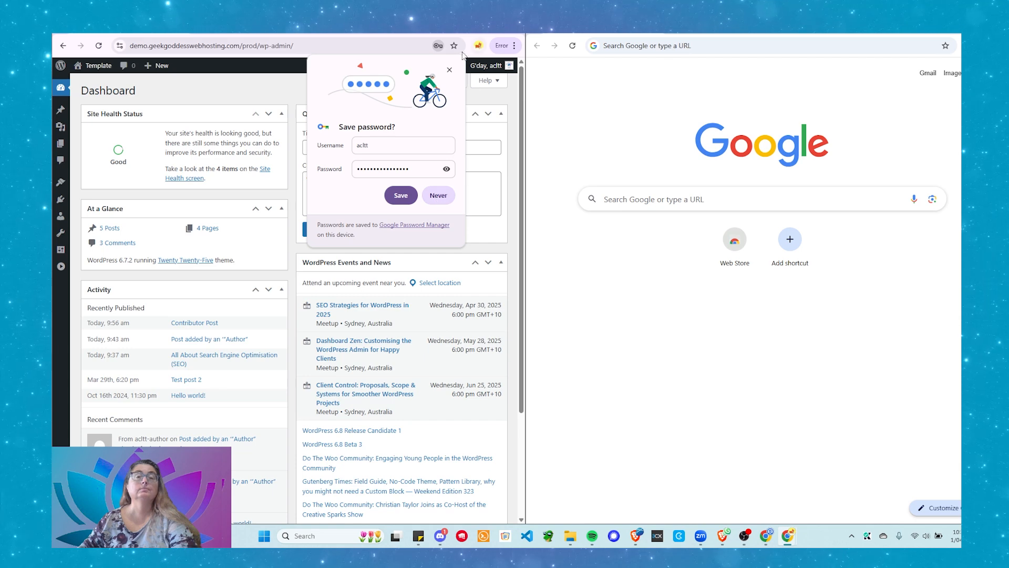
left_click(450, 69)
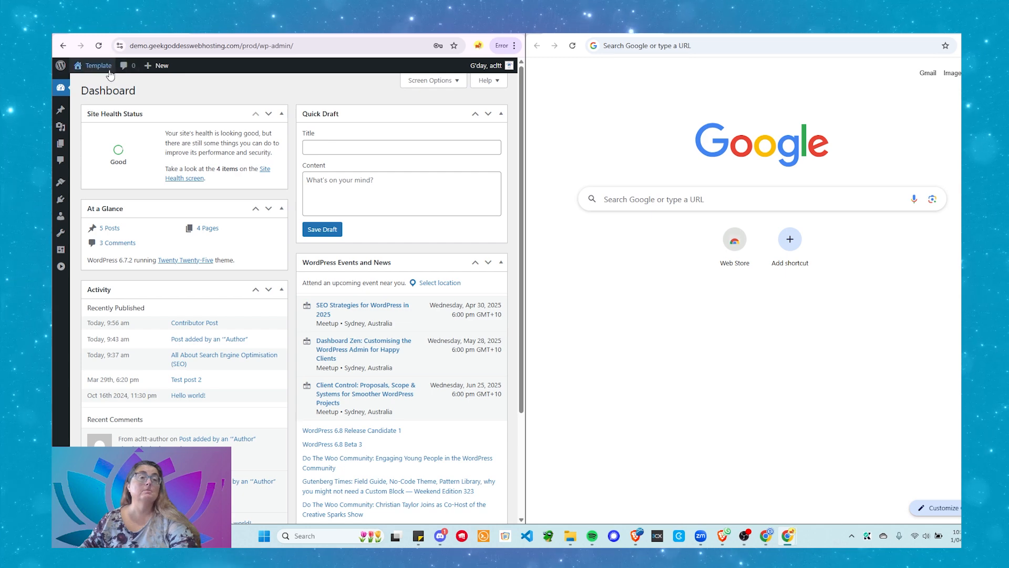
mouse_move(500, 73)
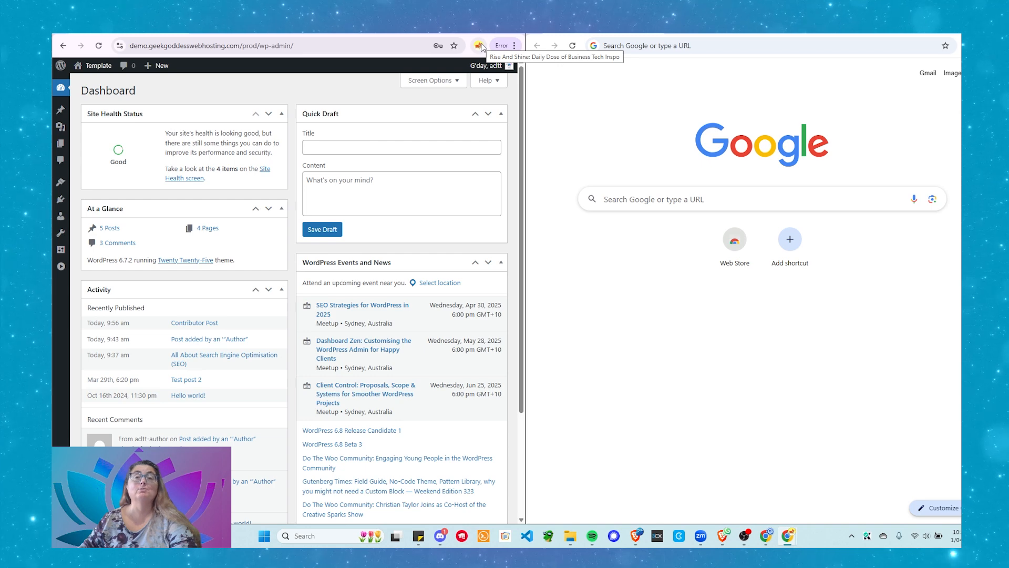
left_click(752, 47)
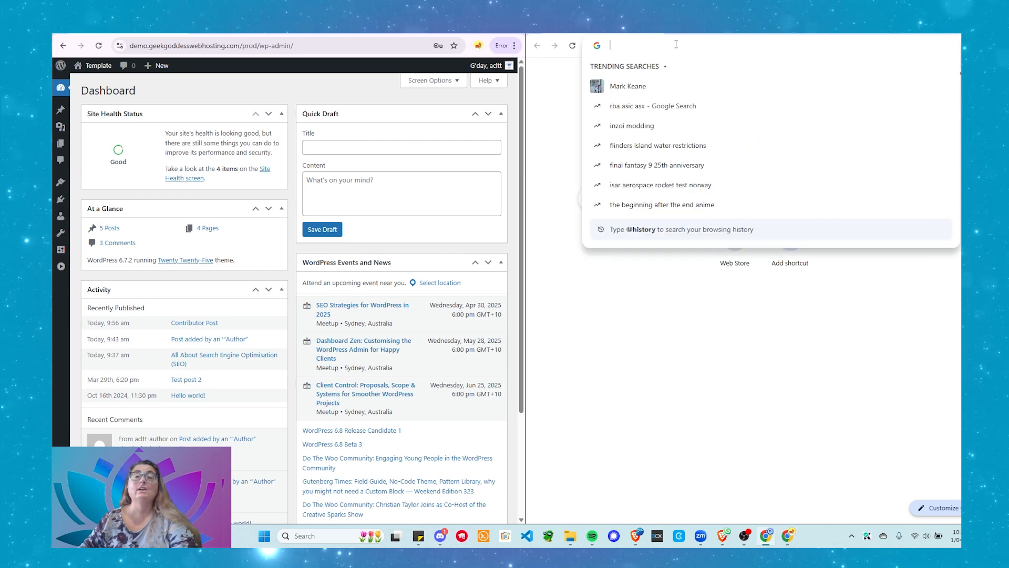
left_click(904, 33)
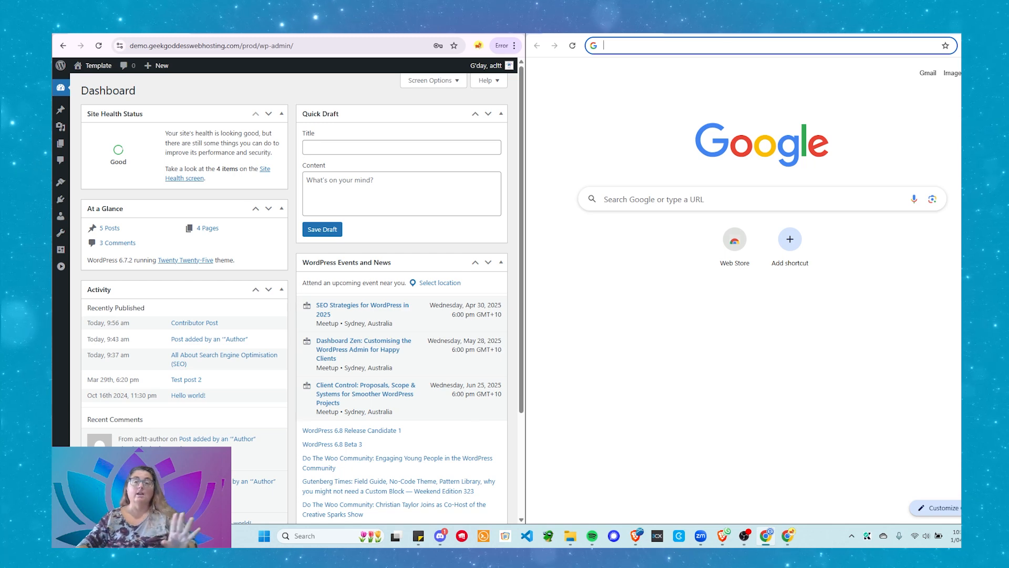
left_click(664, 43)
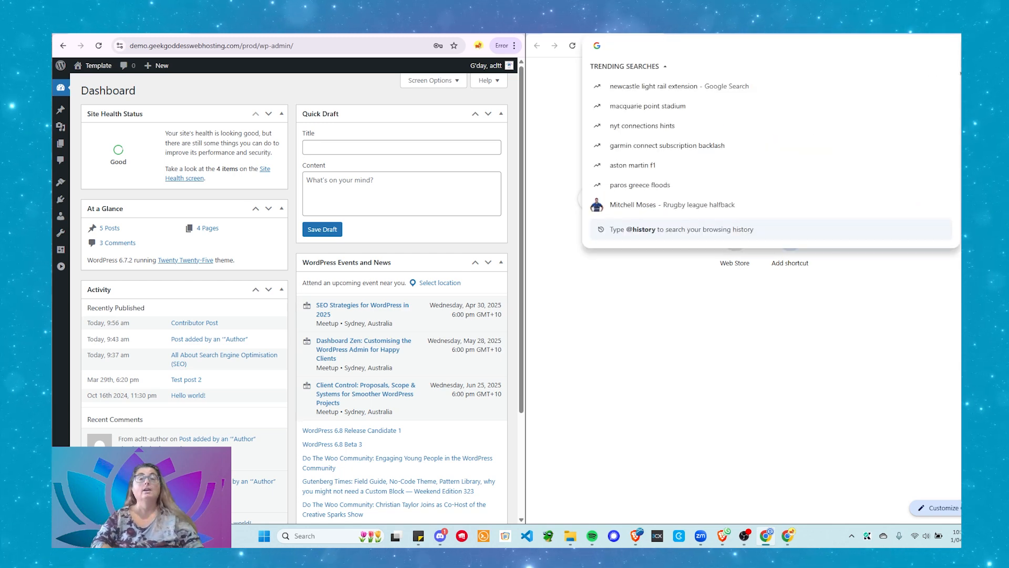
type("https://demo.askc")
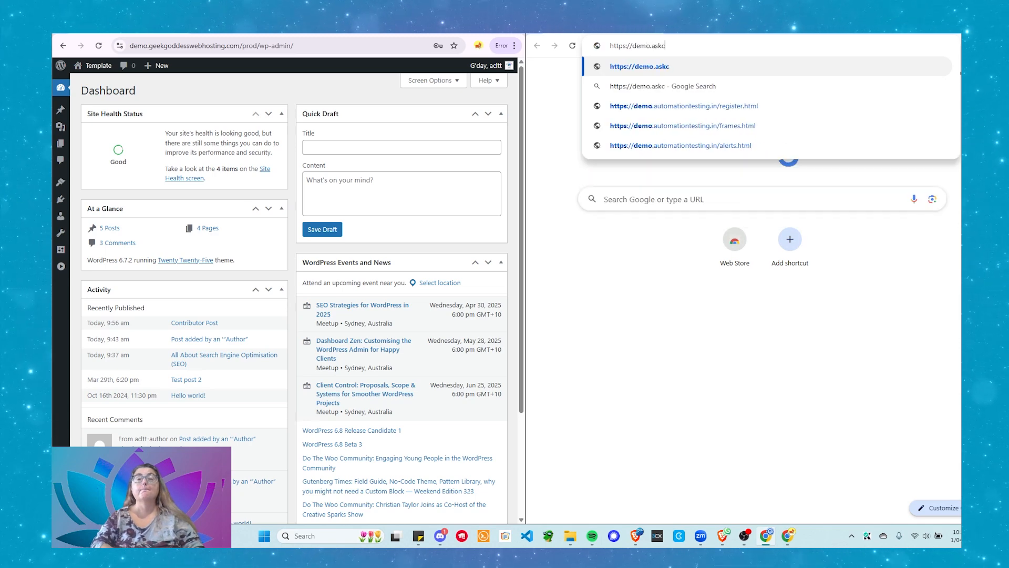
key("BackSpace")
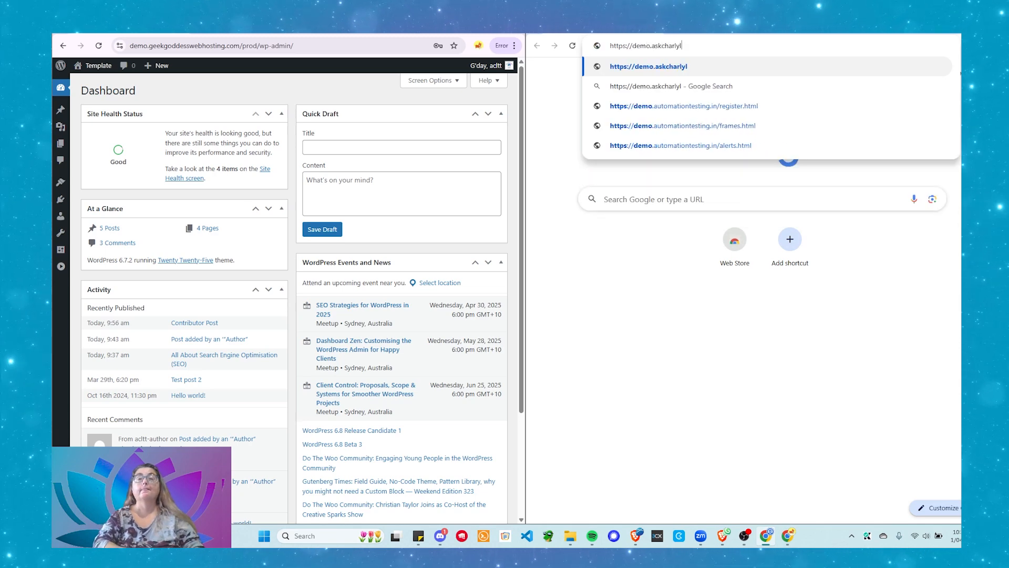
key("BackSpace")
key("BackSpace")
key("BackSpace")
type("geekgoddesswebhosting.com/prod")
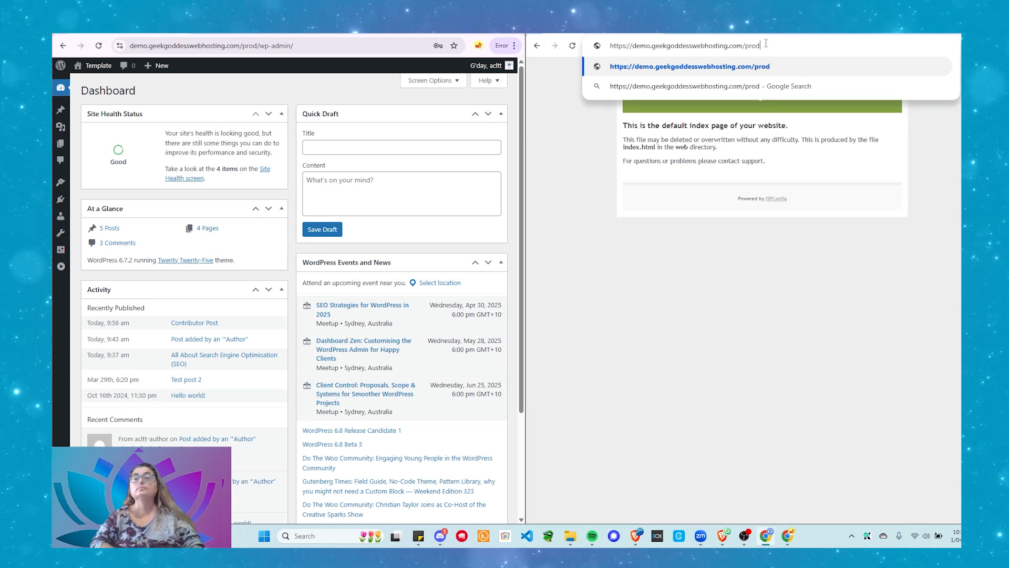
key("Return")
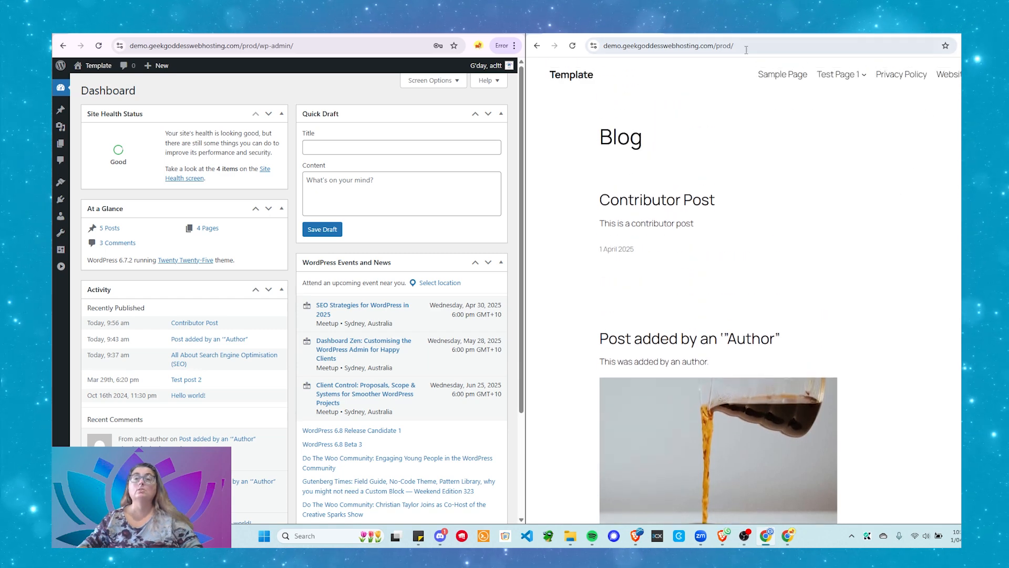
Load the site's wp-admin login page in the second window and maximise that window
left_click(770, 46)
left_click(770, 45)
type("w")
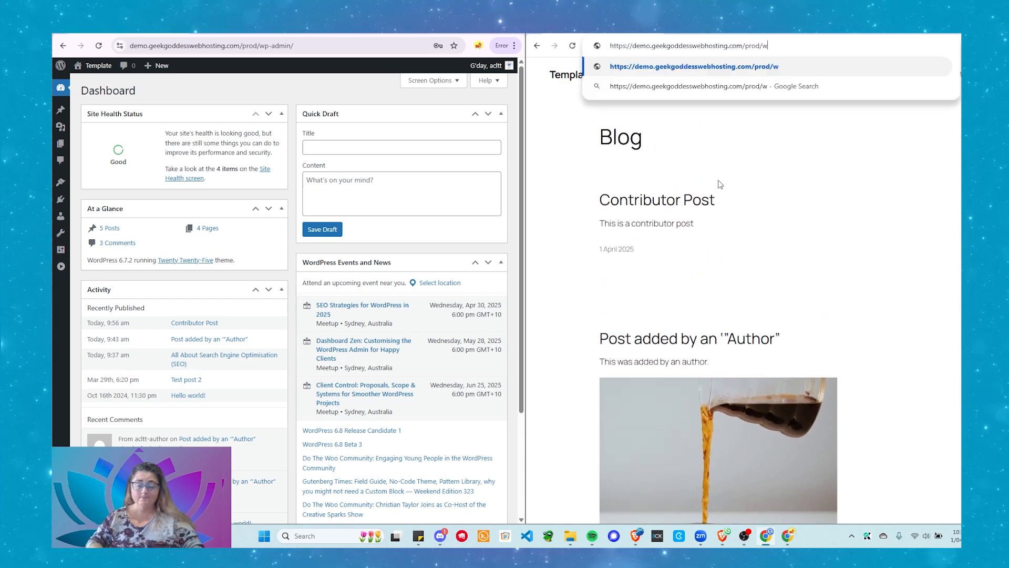
type("p-admin")
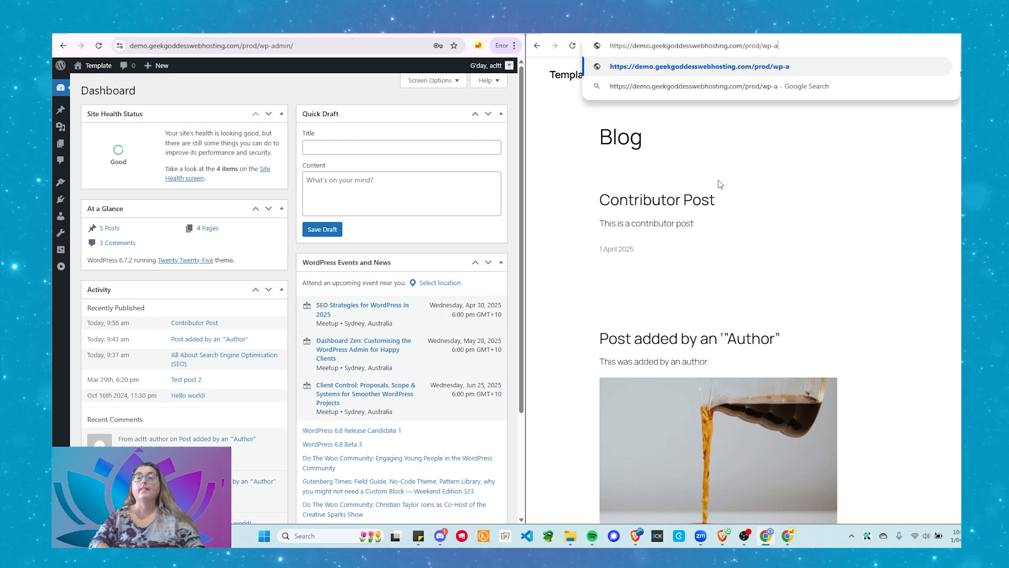
key("Return")
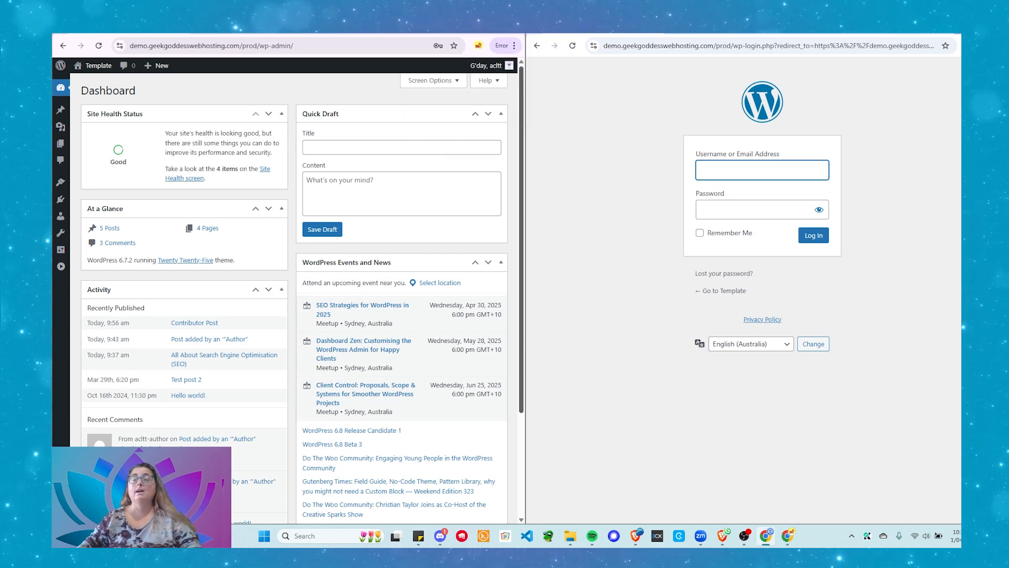
left_click(965, 24)
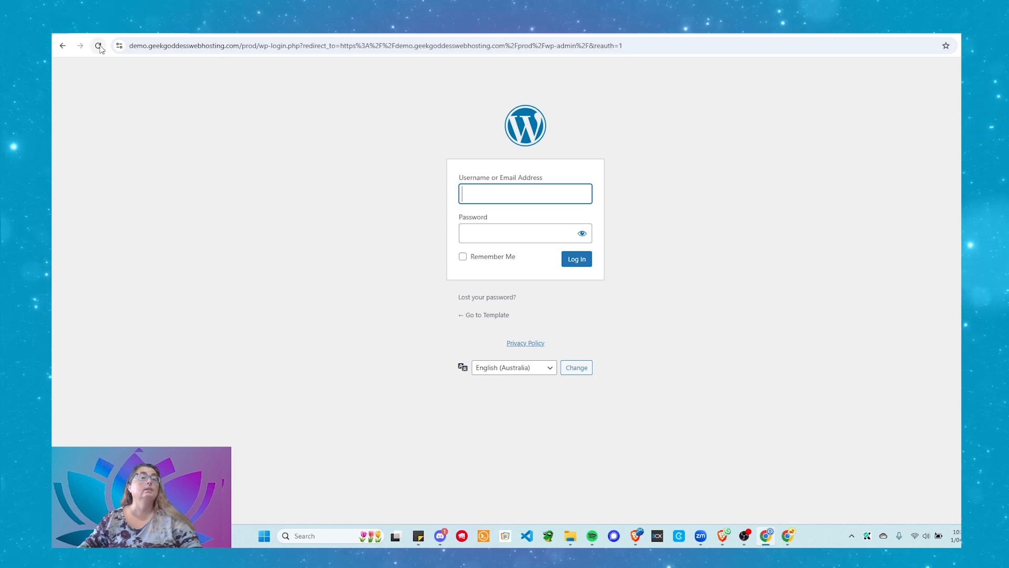
Open a new tab and bring up the Manage Chrome profiles picker
left_click(142, 51)
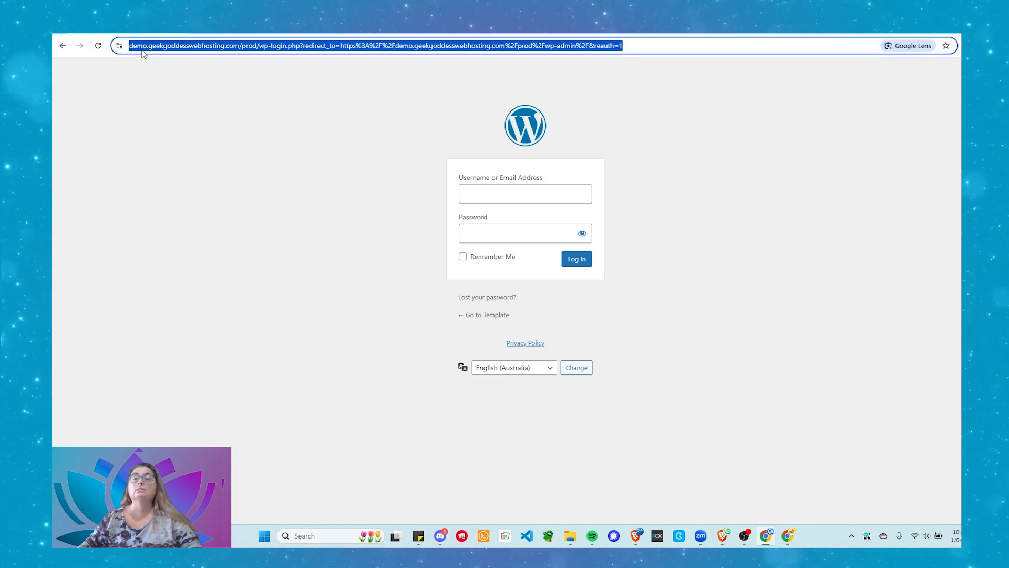
key("ctrl+t")
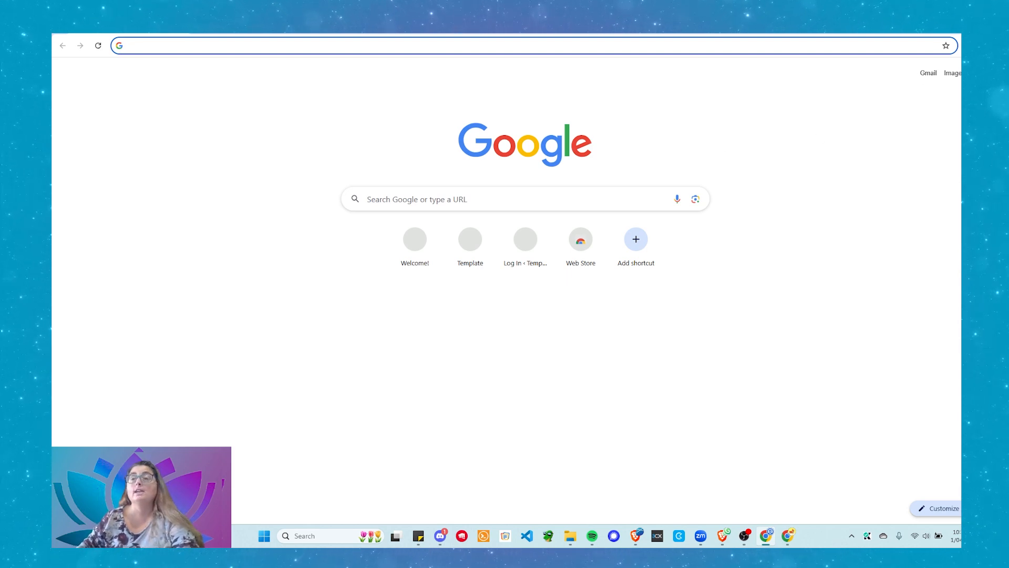
left_click(971, 45)
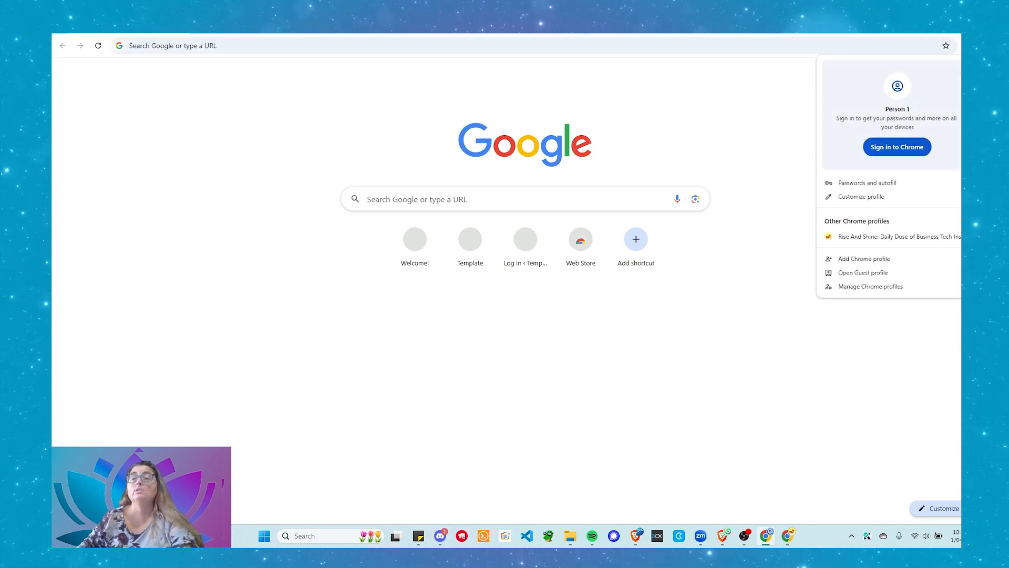
left_click(854, 287)
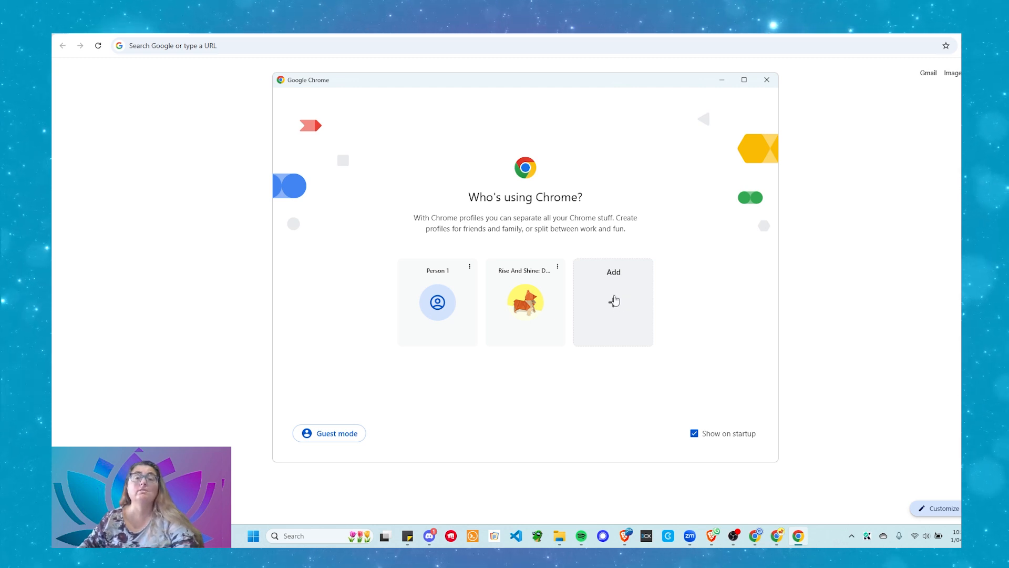
Add a profile named My Demo without an account, using a yellow theme and panda avatar
left_click(613, 298)
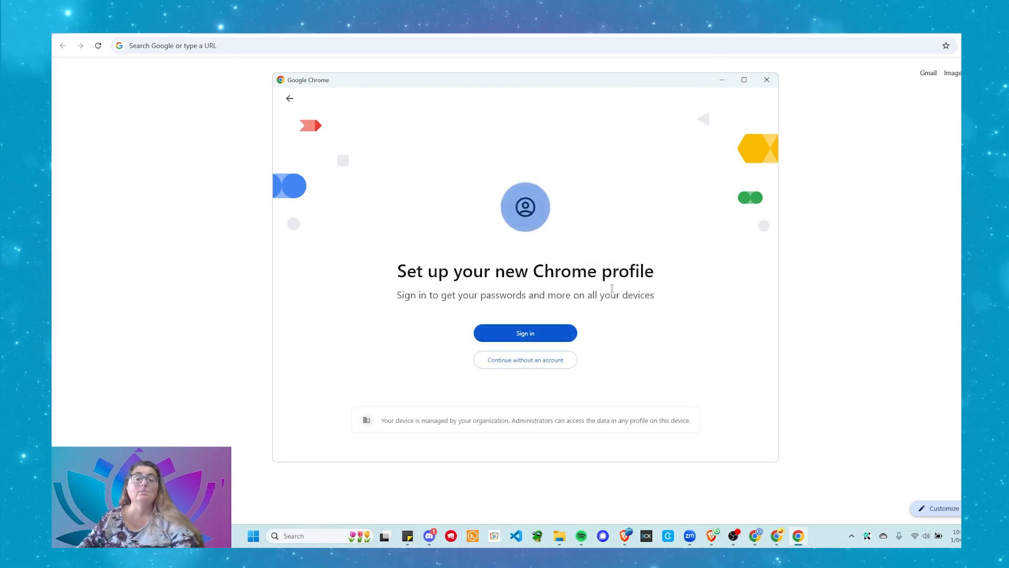
left_click(527, 360)
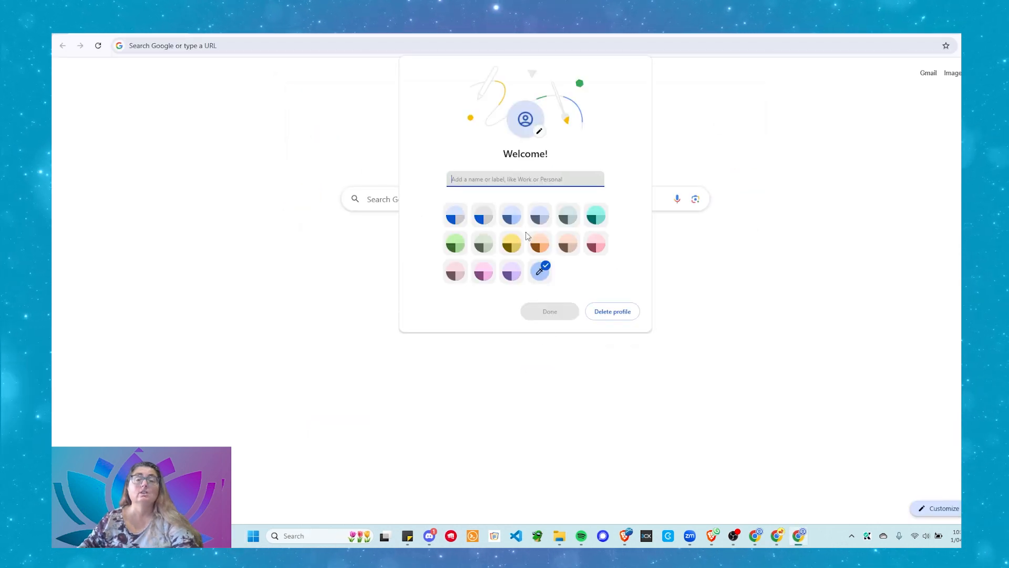
left_click(521, 246)
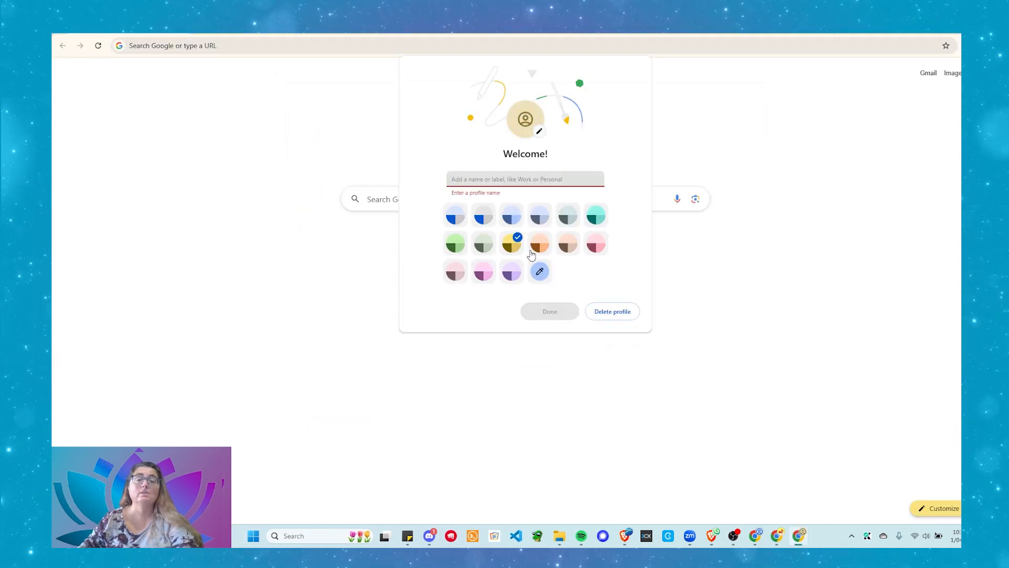
left_click(490, 178)
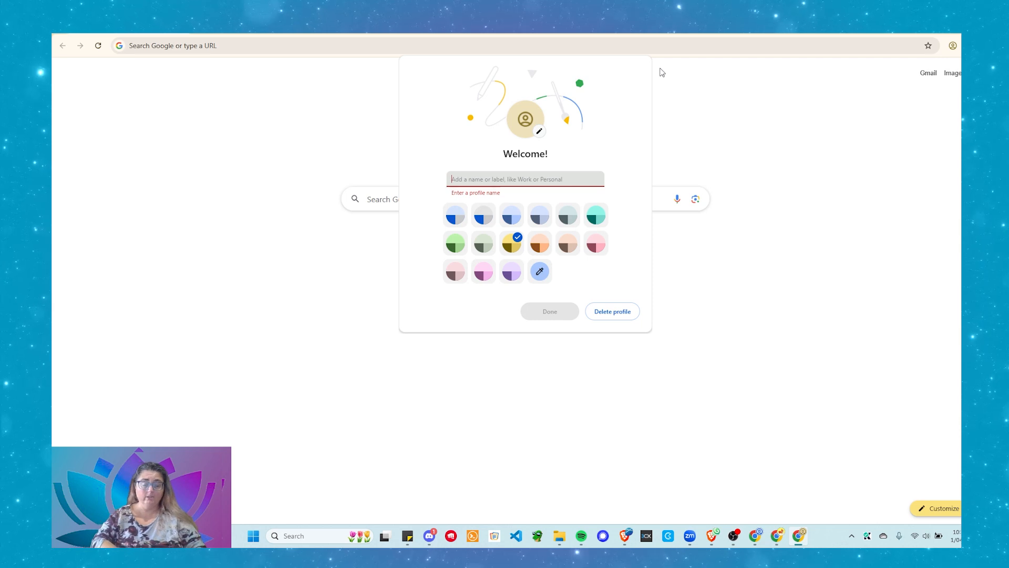
type("My Demo")
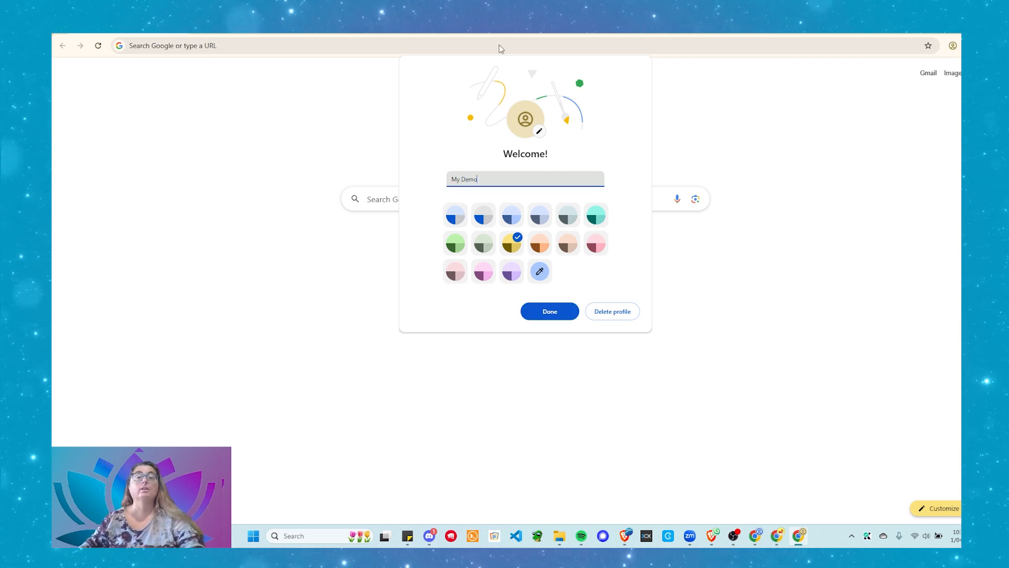
left_click(537, 132)
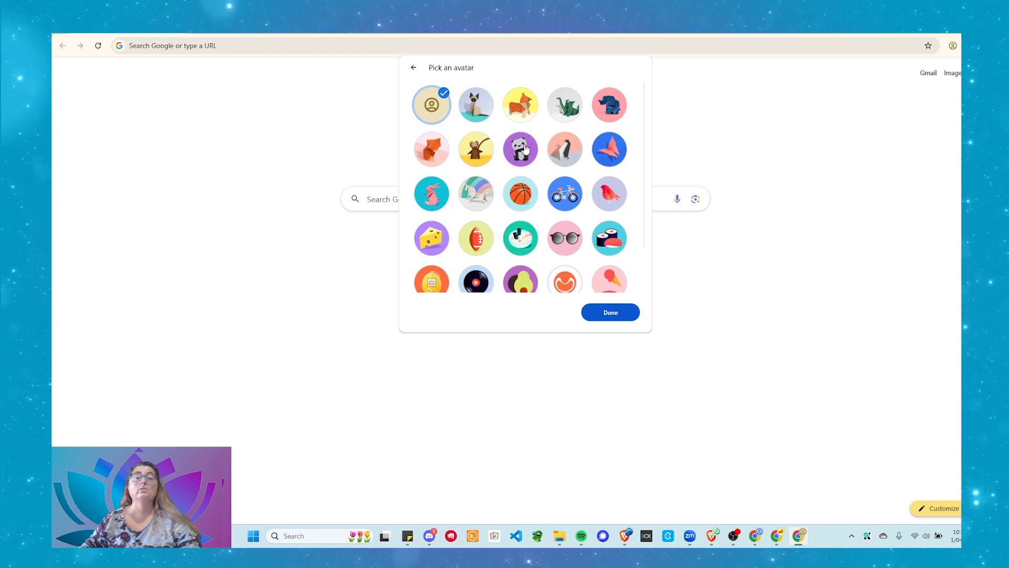
left_click(521, 148)
left_click(608, 319)
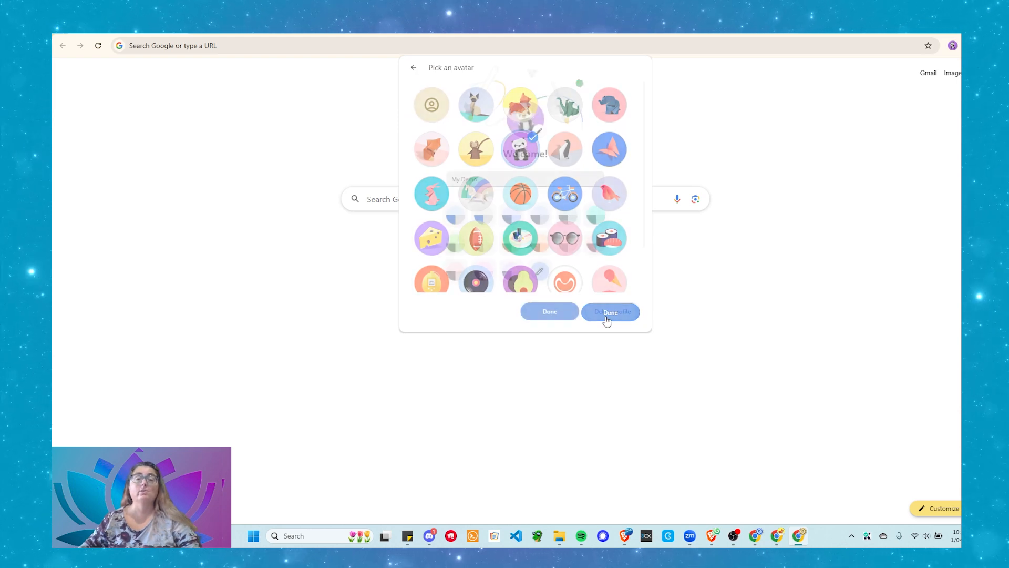
left_click(555, 312)
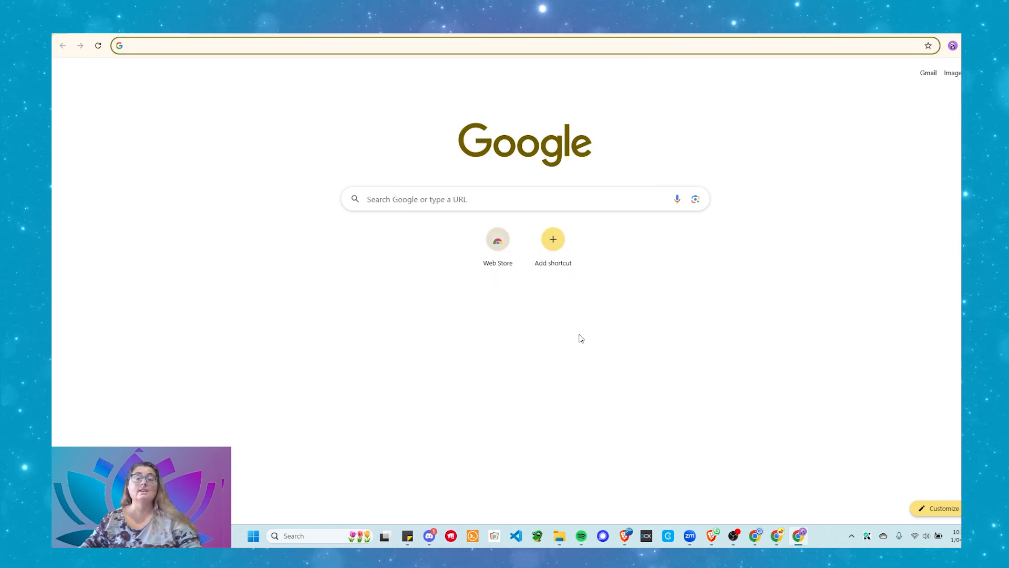
From the profile manager, open the Edit page for the Person 1 profile
left_click(953, 48)
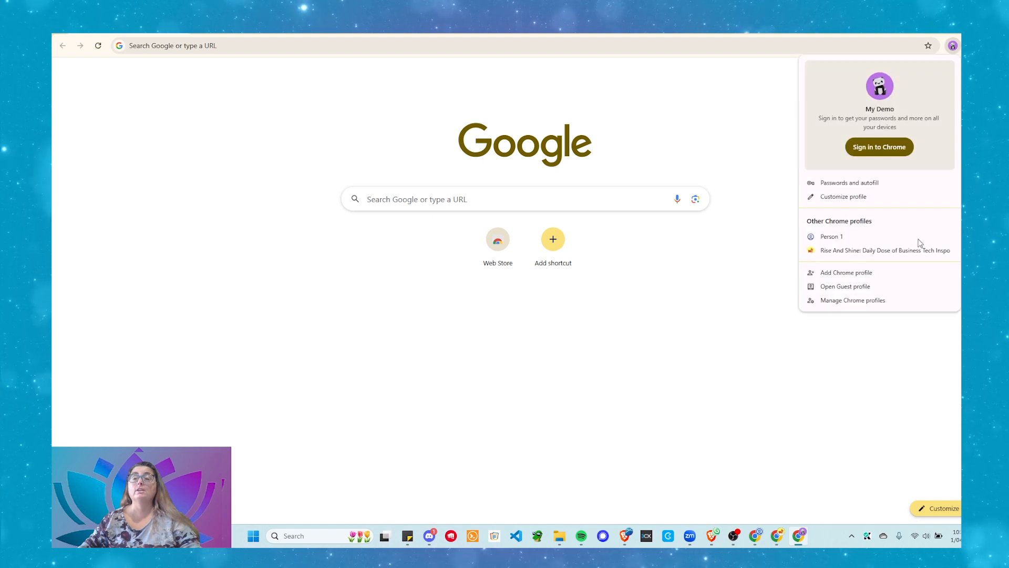
left_click(833, 300)
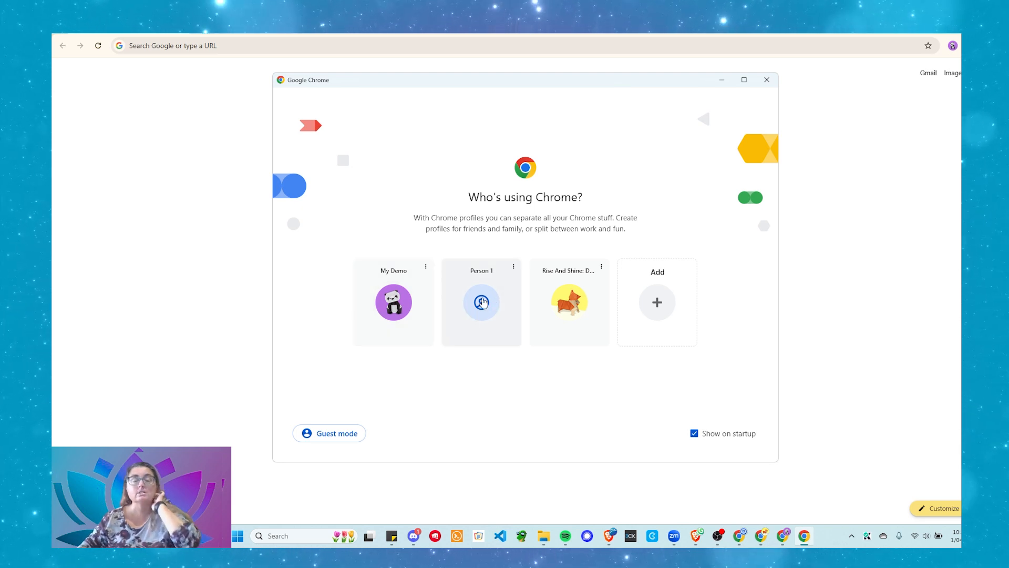
left_click(513, 266)
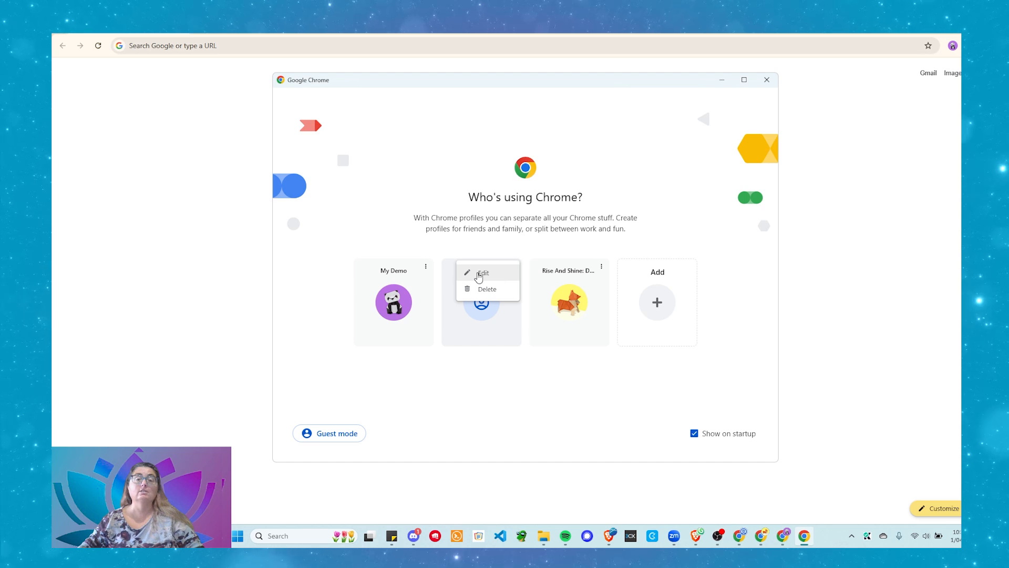
left_click(510, 393)
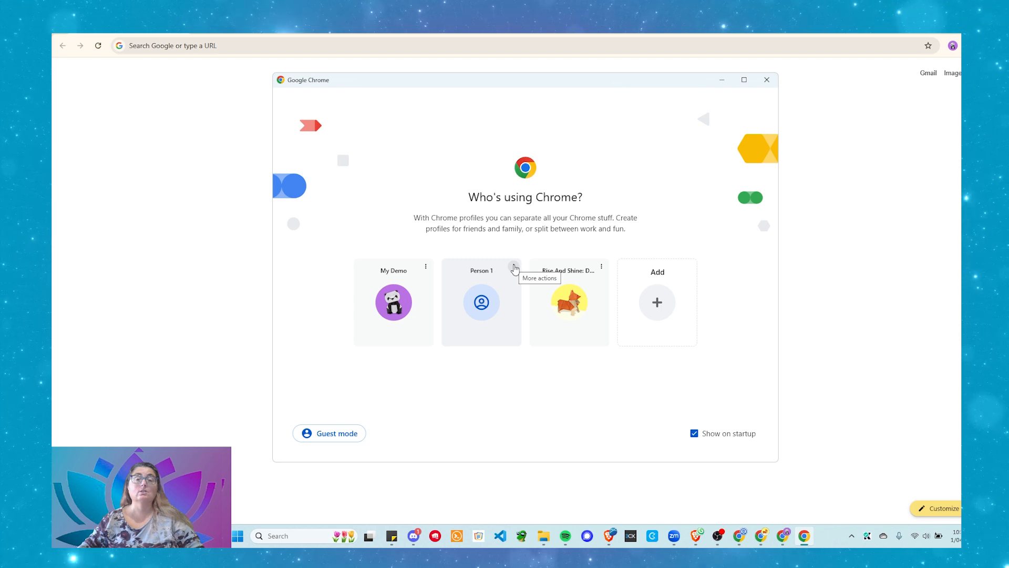
left_click(514, 267)
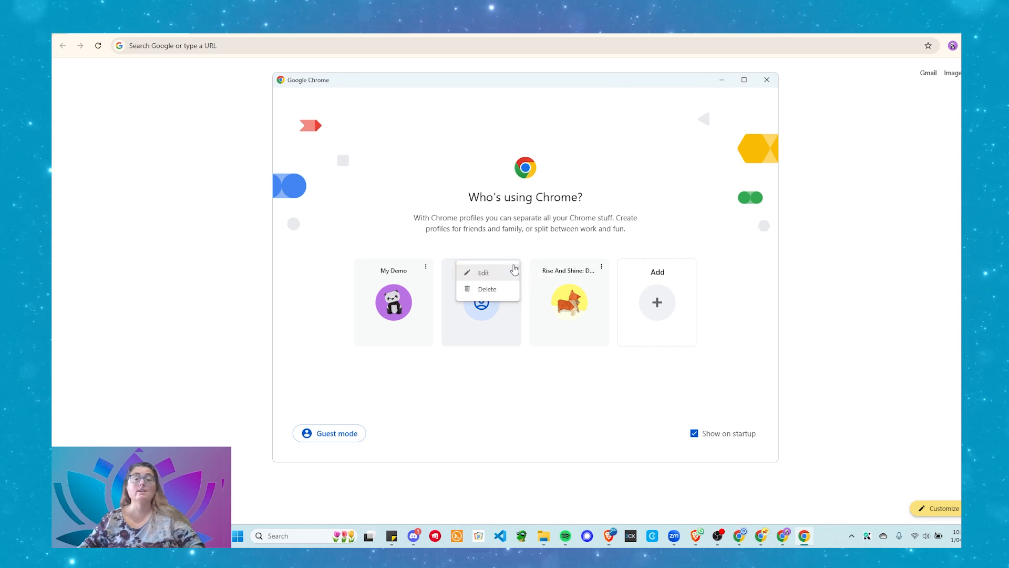
left_click(479, 273)
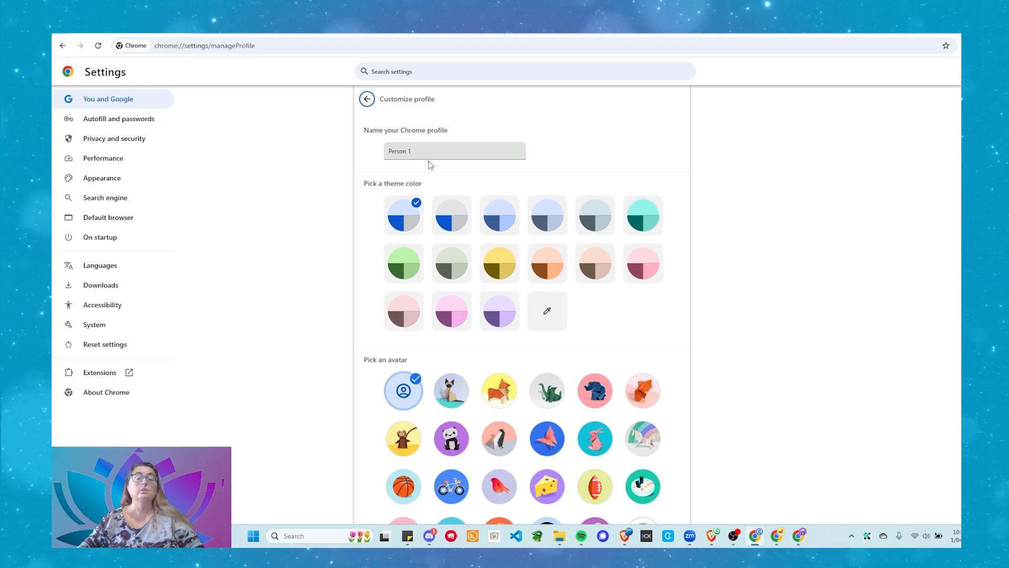
Rename the Person 1 profile to Charly Personal
triple_click(426, 151)
type("c")
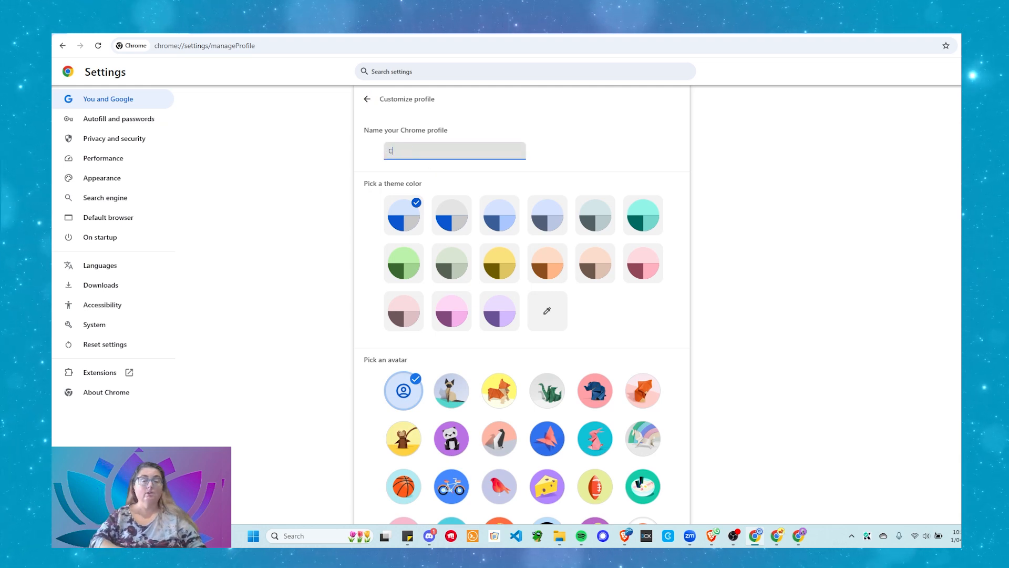
type("harly Personal")
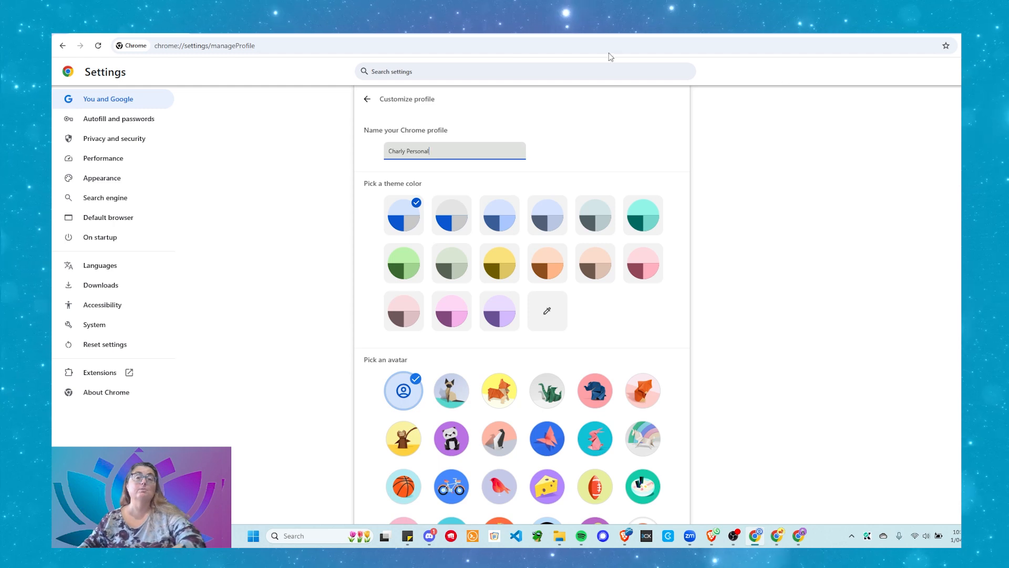
left_click(604, 149)
scroll(605, 236, "down", 3)
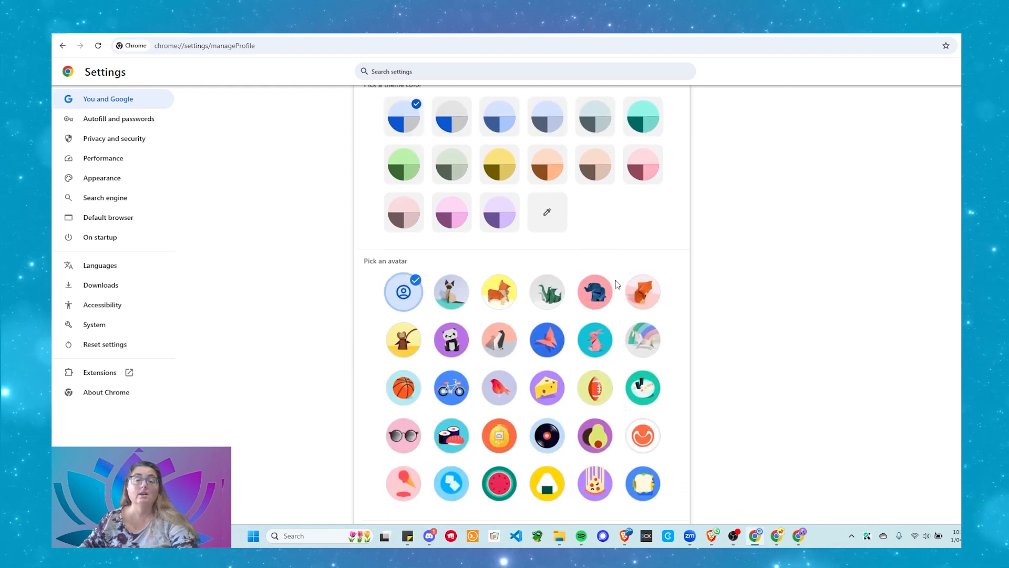
scroll(576, 328, "up", 1)
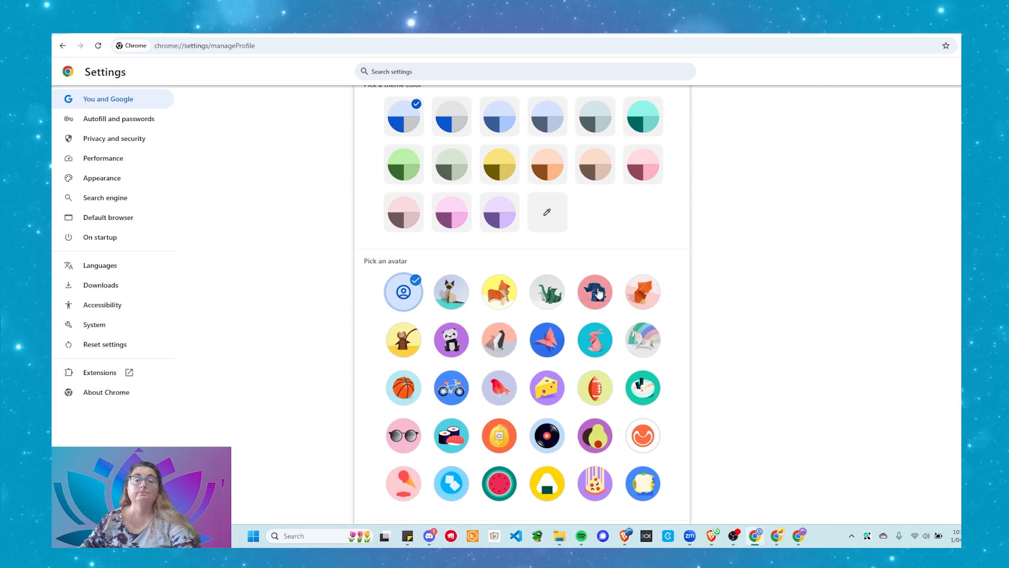
Give the profile the elephant avatar and teal theme colour, then leave the customize page
left_click(600, 293)
scroll(600, 295, "up", 2)
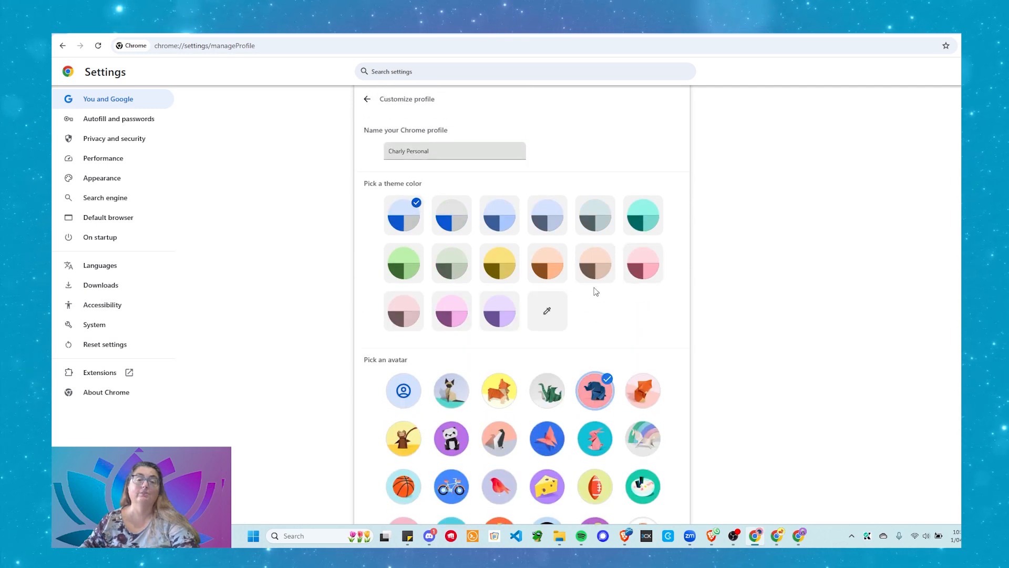
left_click(644, 225)
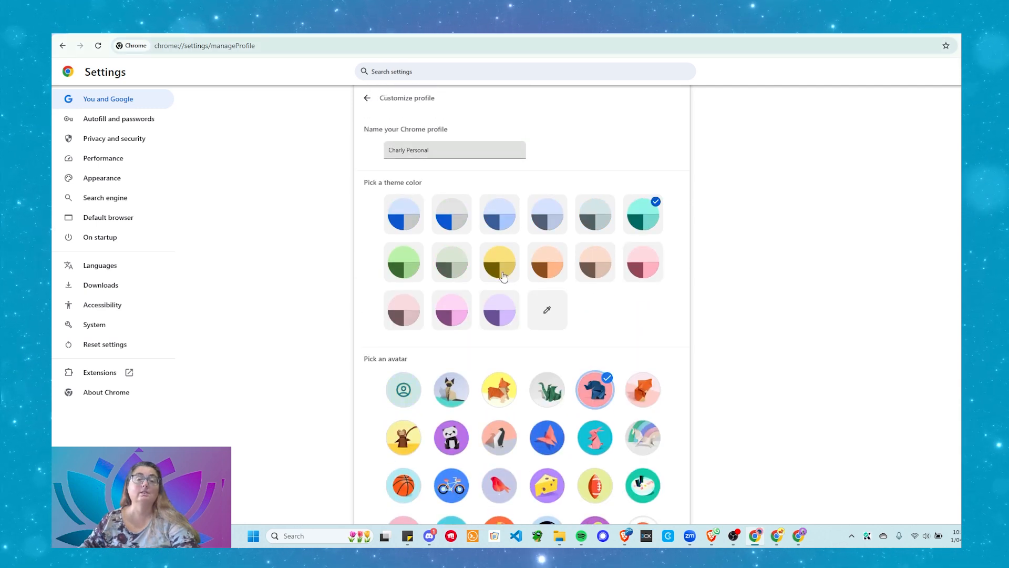
scroll(507, 282, "down", 3)
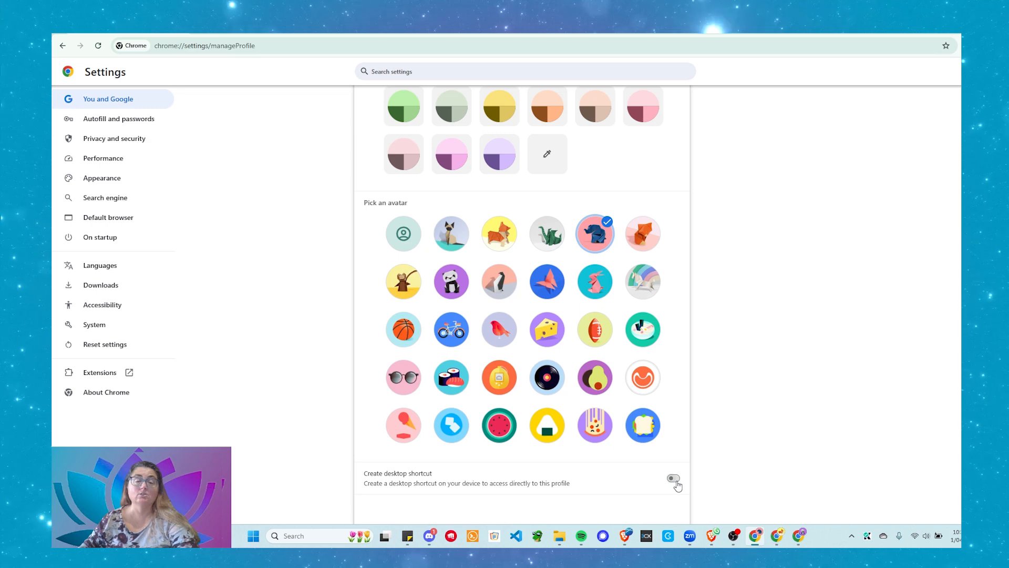
scroll(637, 461, "up", 3)
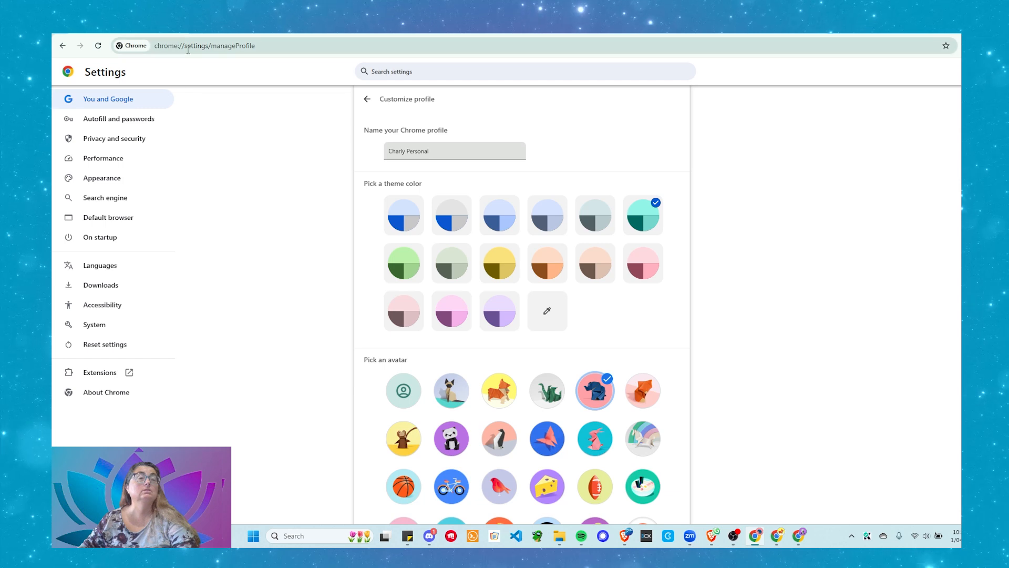
scroll(243, 131, "down", 3)
scroll(226, 134, "up", 3)
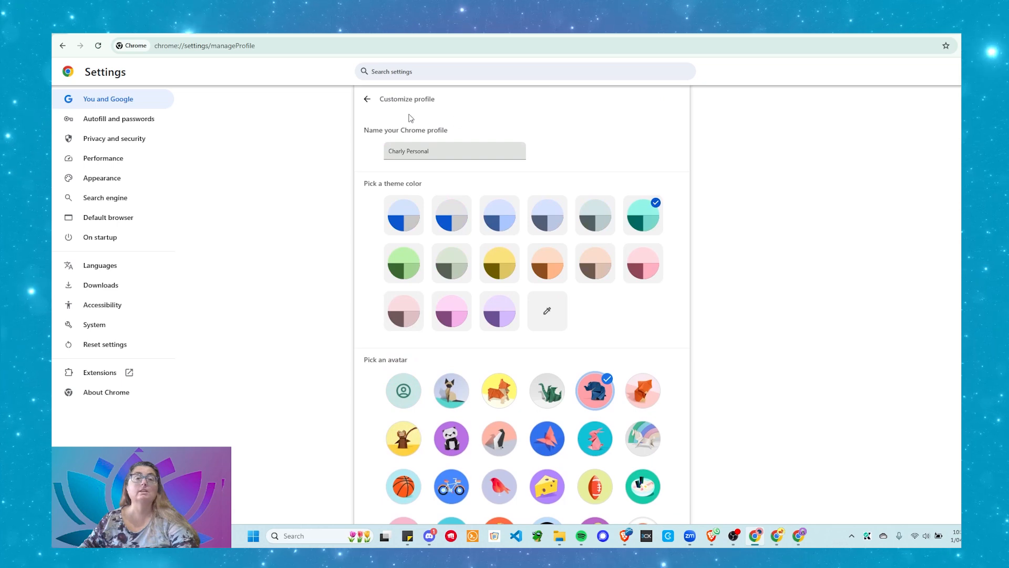
left_click(367, 99)
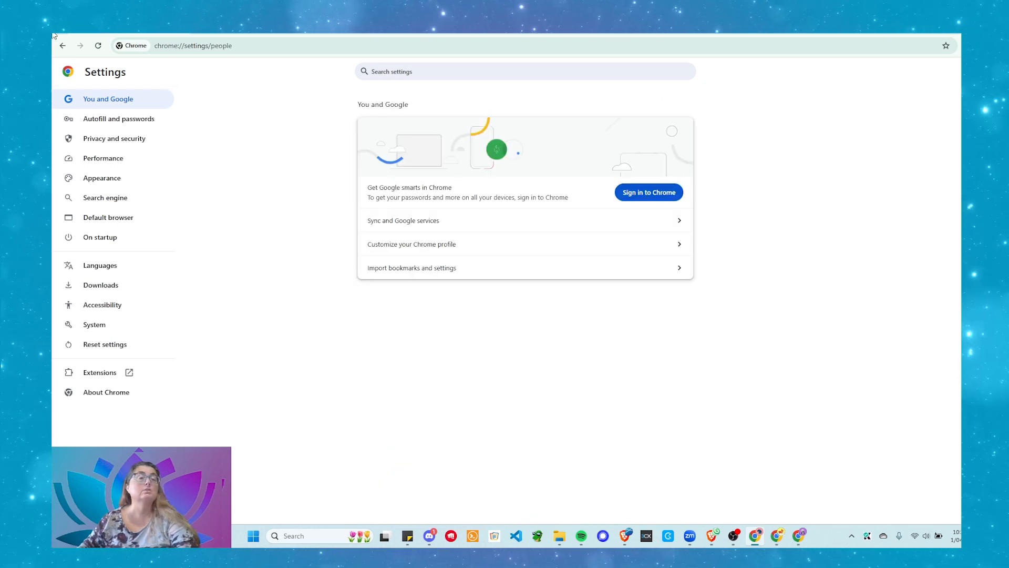
Return to the new tab page and reopen the profile manager to review the profile cards
left_click(63, 46)
left_click(63, 47)
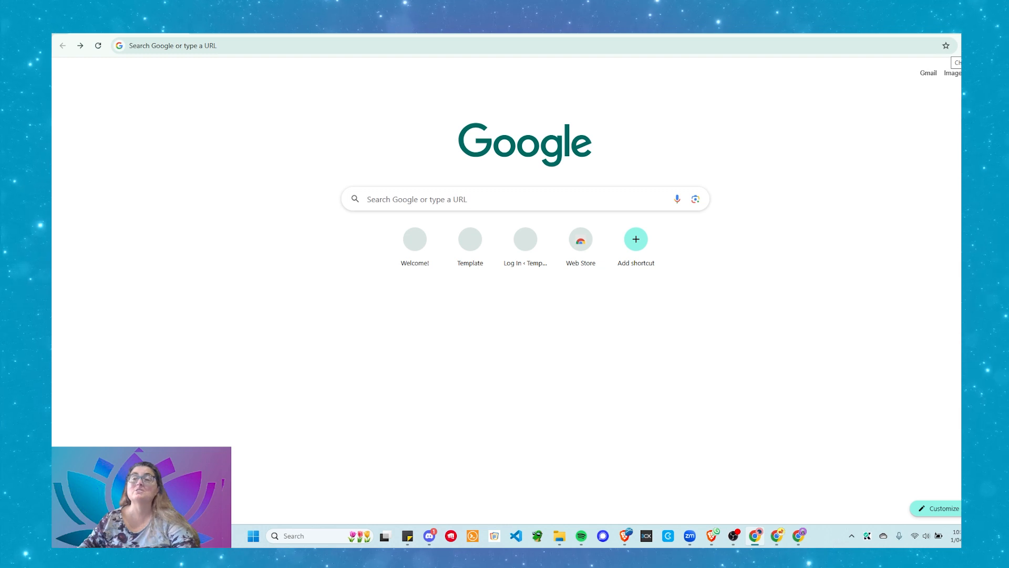
left_click(958, 46)
left_click(891, 300)
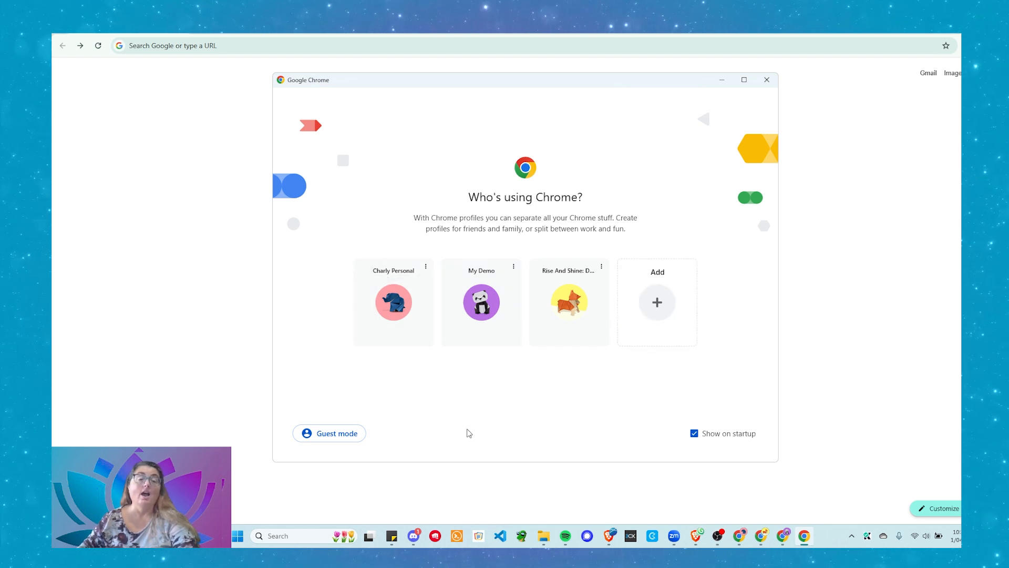
Close the profile picker and open a Guest browsing window from the profile menu
left_click(774, 81)
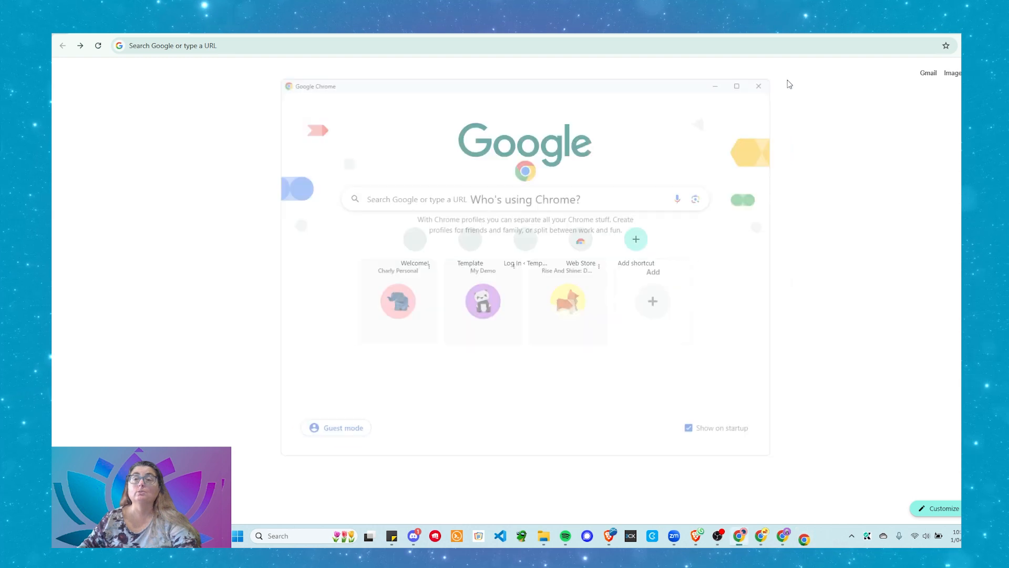
left_click(971, 46)
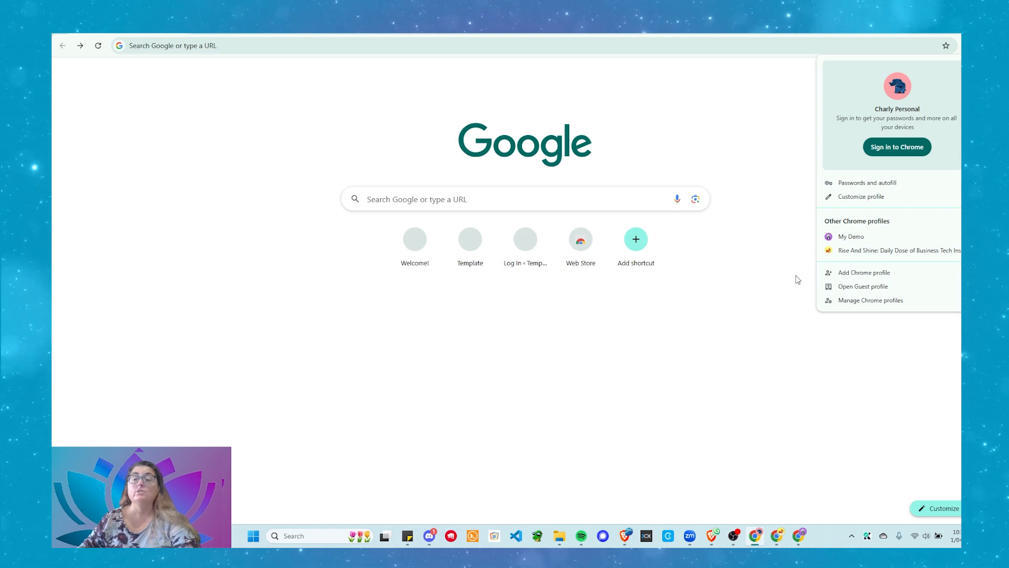
left_click(852, 286)
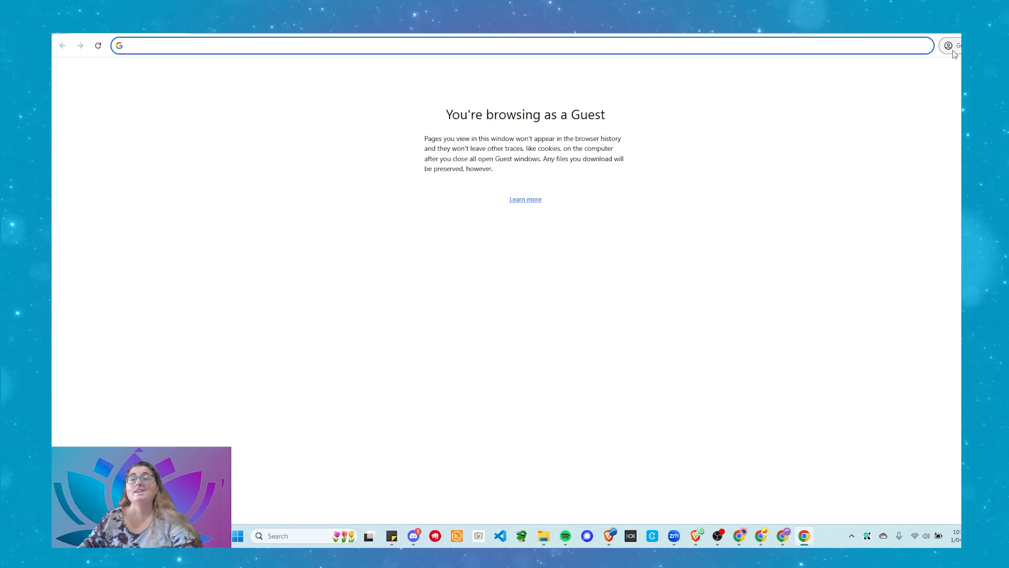
Close the Guest window, returning to the regular new tab page
left_click(986, 46)
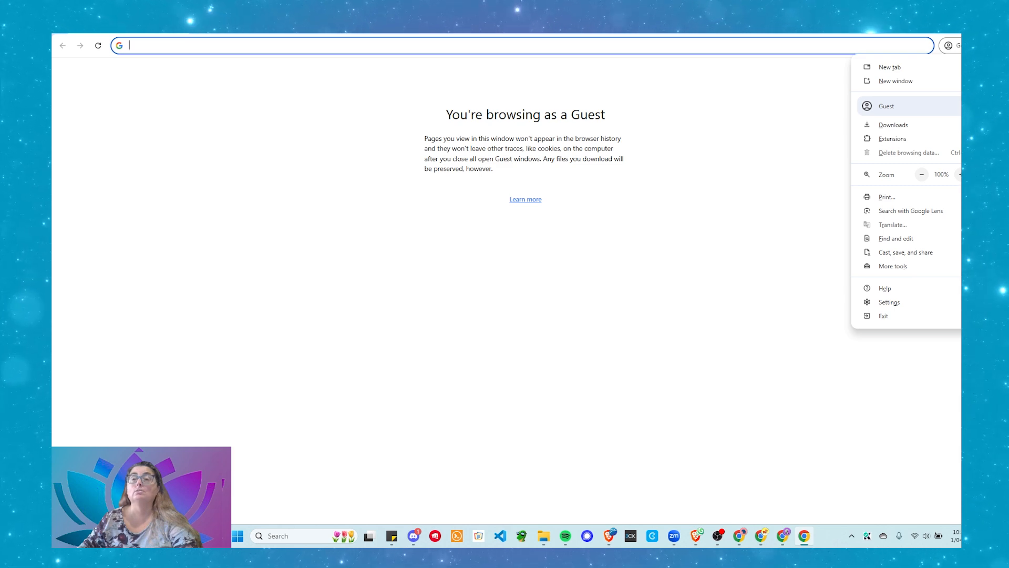
left_click(986, 45)
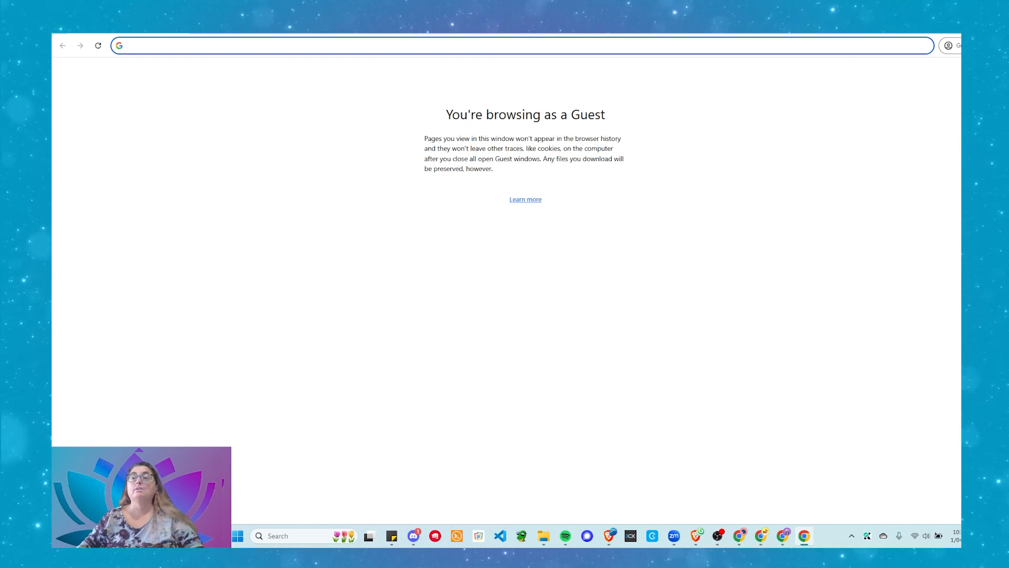
left_click(988, 23)
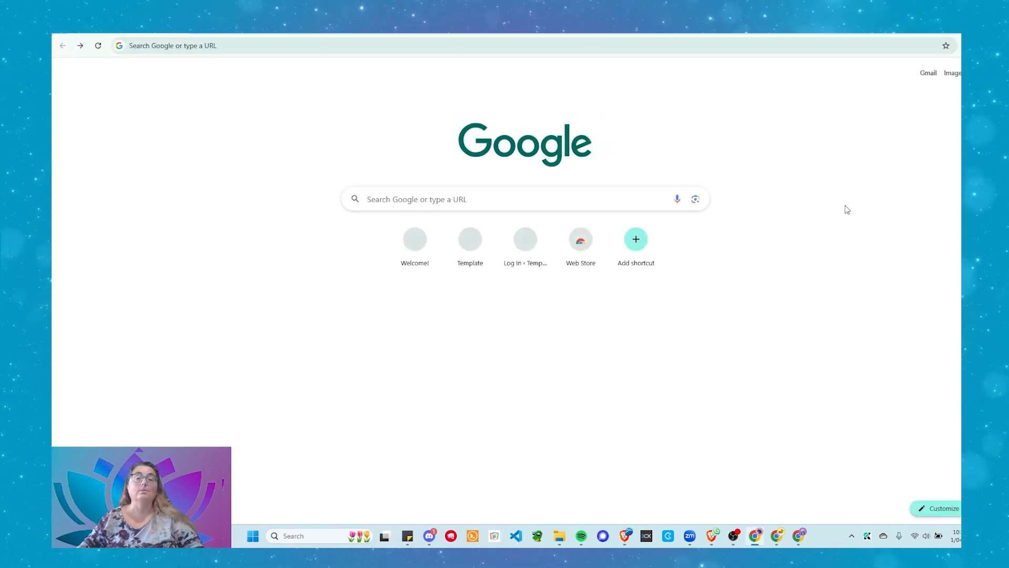